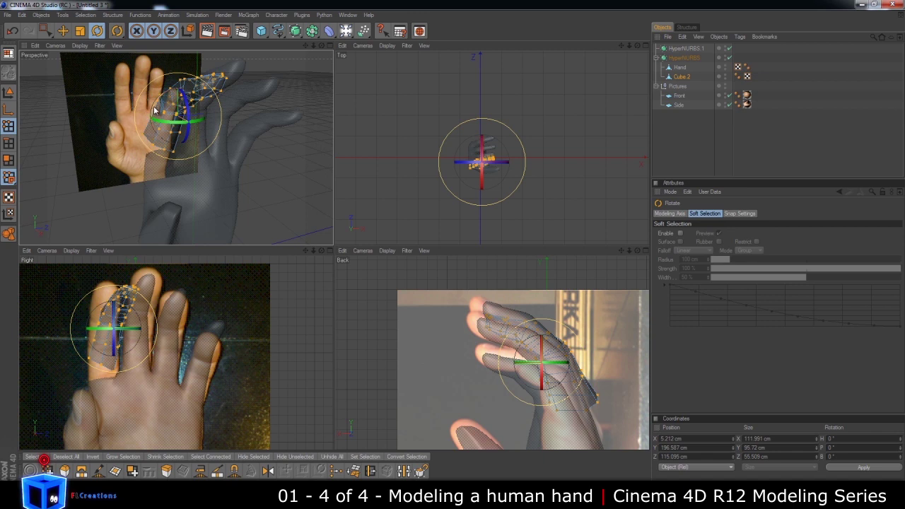
- Rotate the selected finger points about 15° on heading to match the photo's lean
left_click_drag(155, 110, 154, 114)
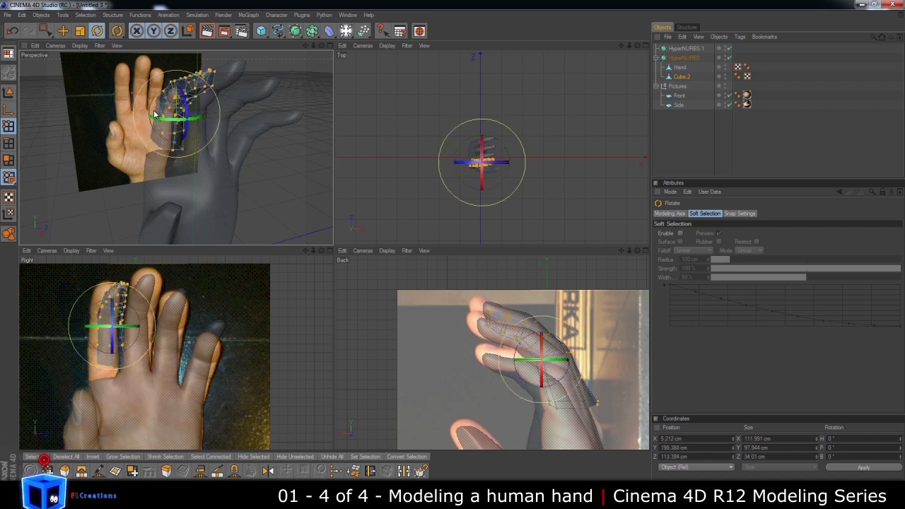
- Move, stretch lengthwise and nudge down the finger points to line up with the photo
left_click(63, 31)
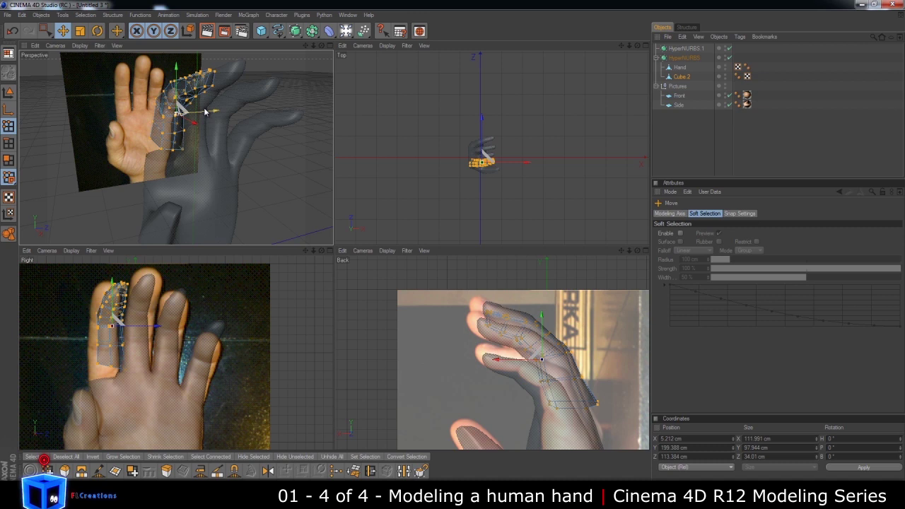
left_click_drag(155, 330, 333, 259)
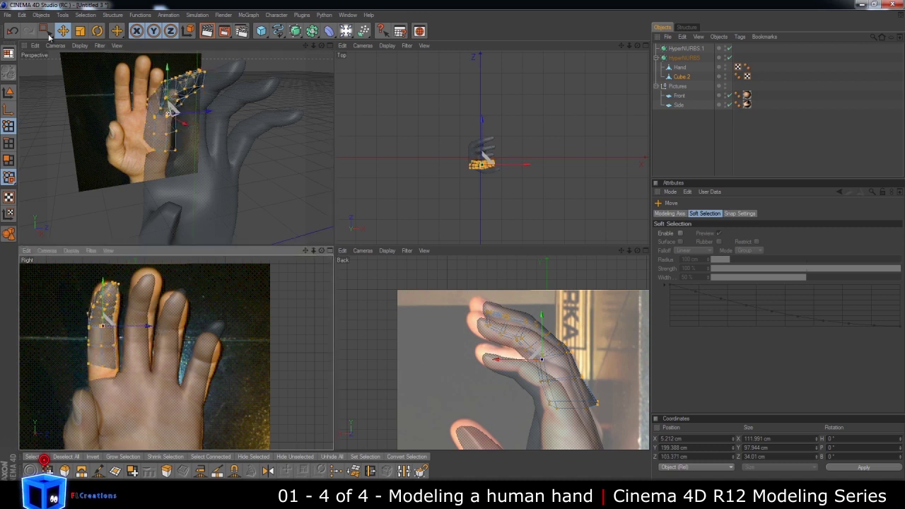
left_click(79, 31)
left_click_drag(103, 283, 334, 233)
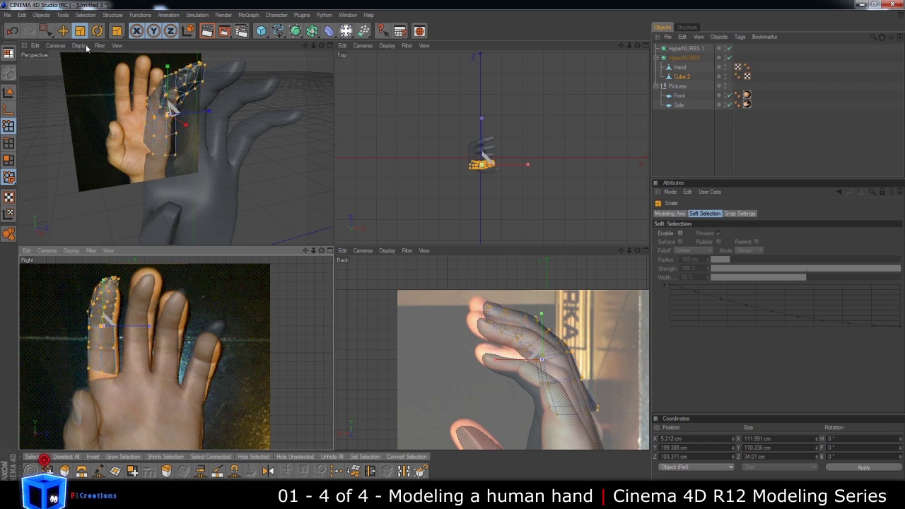
left_click(63, 31)
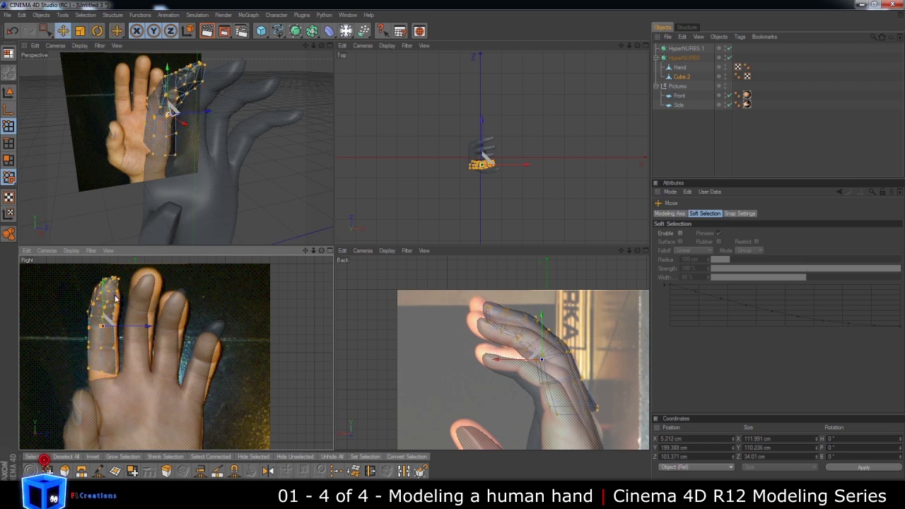
left_click_drag(103, 290, 332, 255)
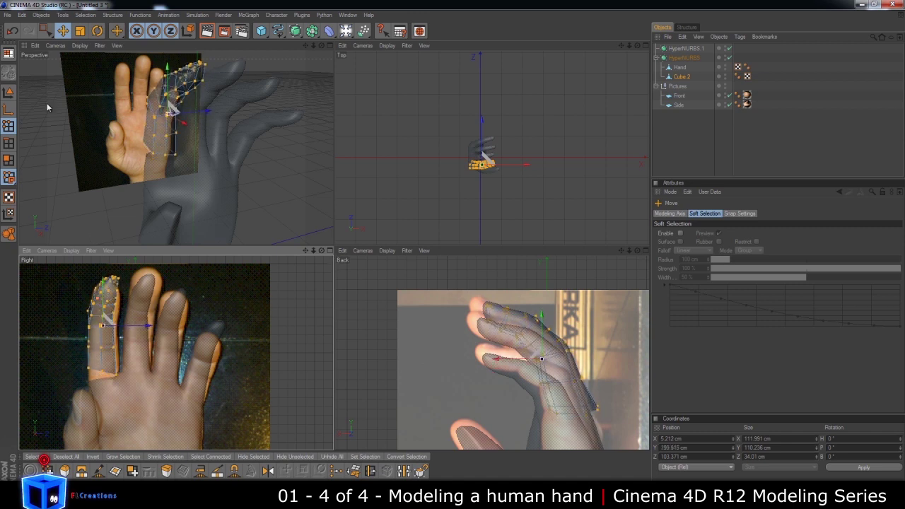
- Rectangle-select the finger's base row of points and lower it
left_click(47, 32)
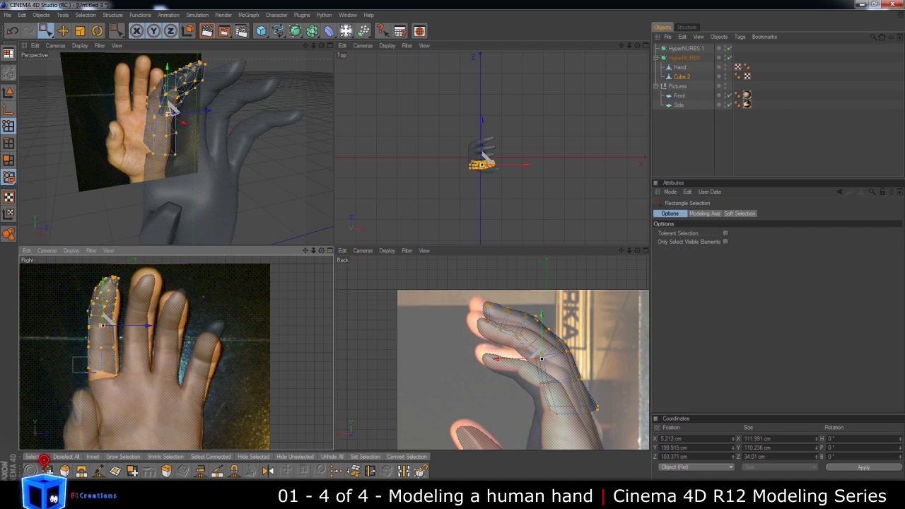
left_click_drag(71, 357, 140, 382)
left_click_drag(89, 340, 89, 333)
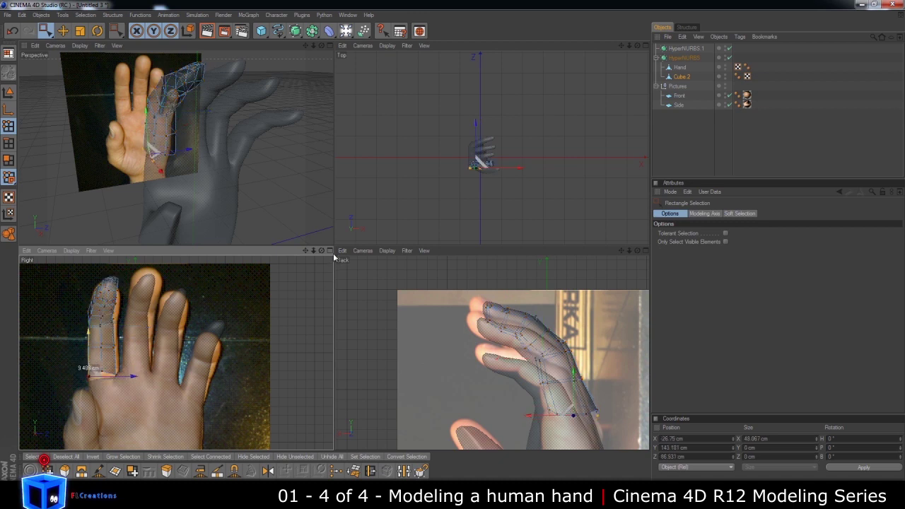
left_click_drag(90, 368, 106, 373)
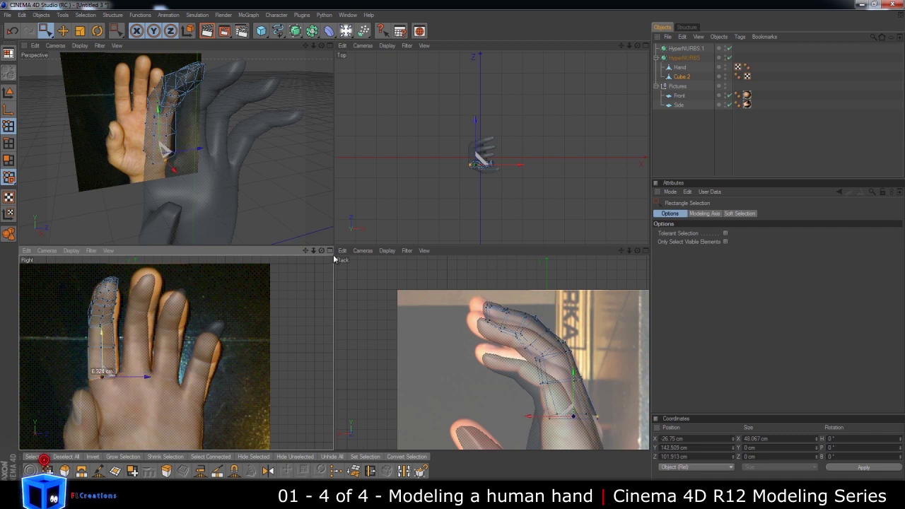
mouse_move(65, 269)
left_mouse_down()
mouse_move(136, 369)
mouse_move(140, 392)
left_mouse_up()
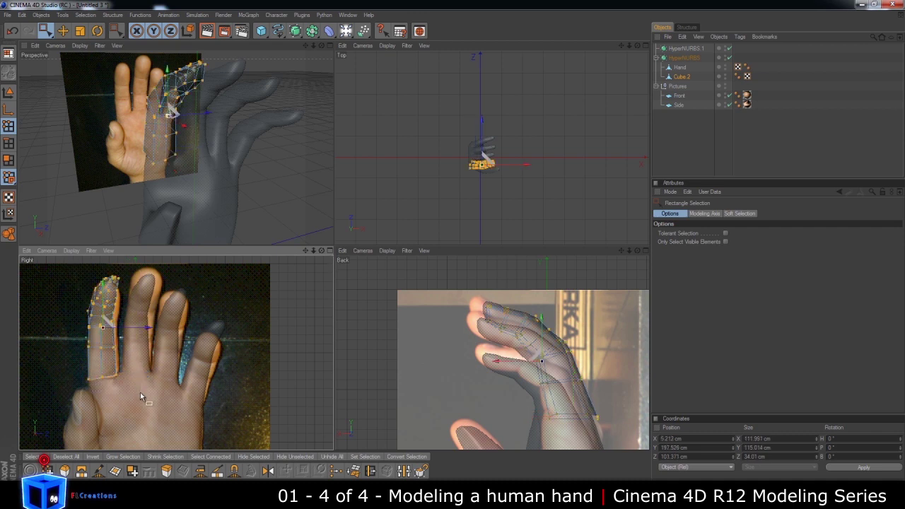
mouse_move(115, 218)
left_mouse_down("alt")
mouse_move(370, 252)
mouse_move(334, 243)
left_mouse_up("alt")
- Move a wrist-side cage point at the finger base up and to the right
scroll(112, 151, "up", 5)
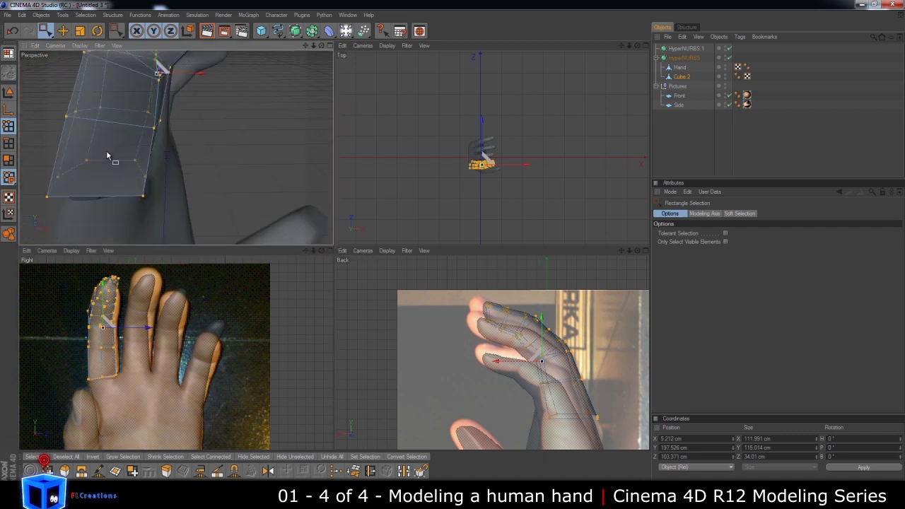
left_click_drag(89, 169, 333, 248, "alt")
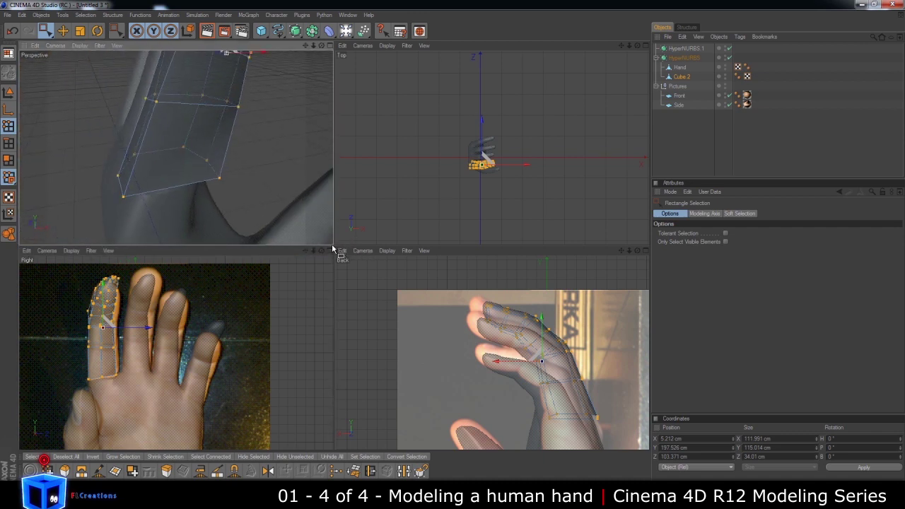
left_click_drag(133, 211, 131, 207)
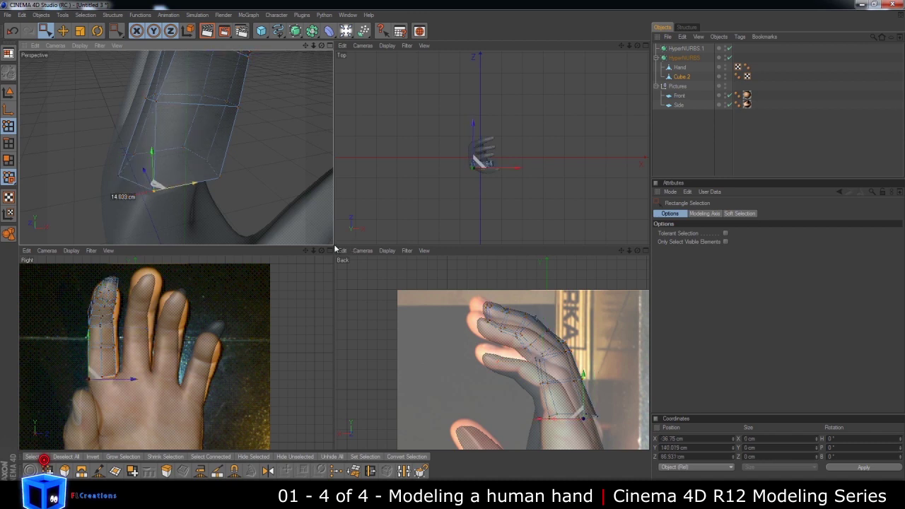
left_click_drag(203, 188, 203, 176)
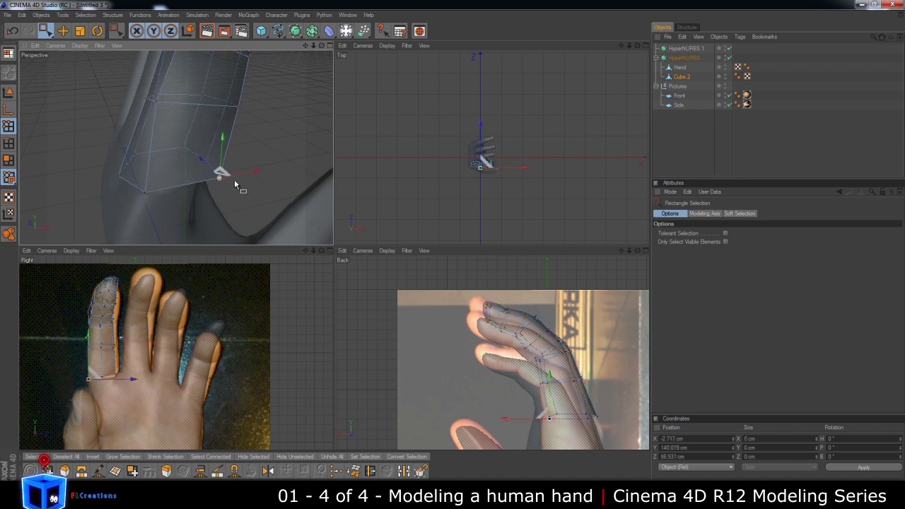
left_click_drag(334, 248, 336, 249)
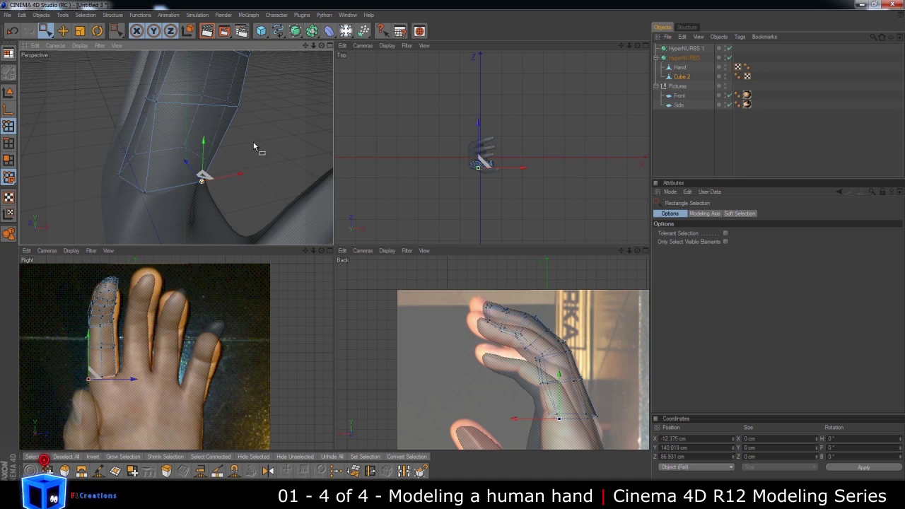
left_click_drag(254, 147, 332, 248, "alt")
- Reposition the remaining finger-base cage points down to about Y 144.796, Z 117.634 cm
left_click(237, 113)
left_click_drag(243, 106, 230, 106)
left_click(157, 96)
left_click_drag(156, 128, 163, 126, "alt")
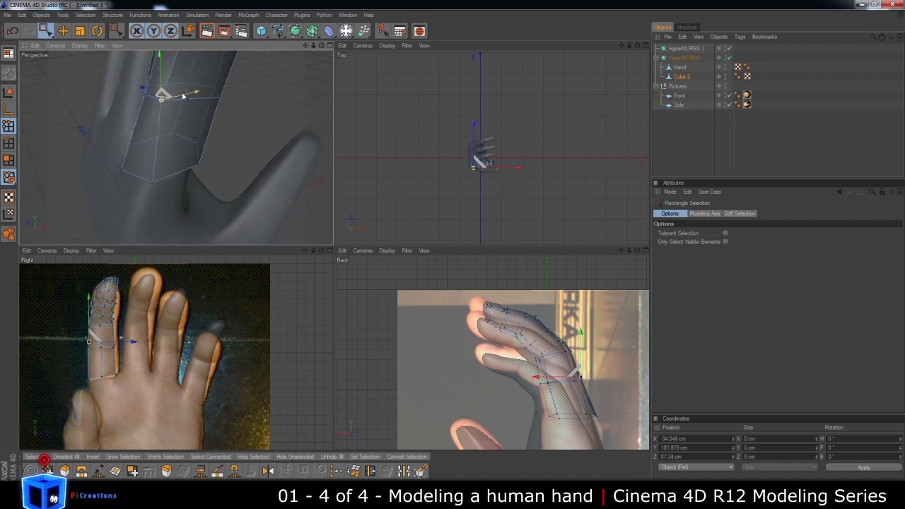
left_click(164, 92)
mouse_move(190, 111)
left_mouse_down("alt")
mouse_move(331, 248)
mouse_move(208, 192)
mouse_move(230, 204)
mouse_move(219, 222)
mouse_move(173, 186)
mouse_move(335, 249)
mouse_move(215, 168)
mouse_move(333, 247)
left_mouse_up("alt")
scroll(173, 185, "down", 3)
scroll(216, 167, "up", 3)
- Combine Cube.2 and Hand with Connect+Delete into the single object Hand.1
mouse_move(142, 179)
left_mouse_down("alt")
mouse_move(205, 191)
mouse_move(234, 184)
left_mouse_up("alt")
left_click(683, 78)
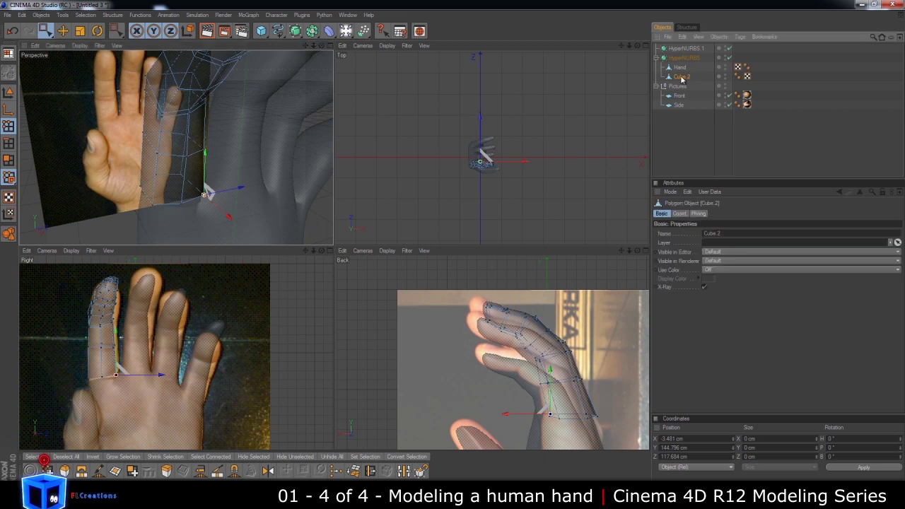
left_click(685, 67, "ctrl")
right_click(683, 76)
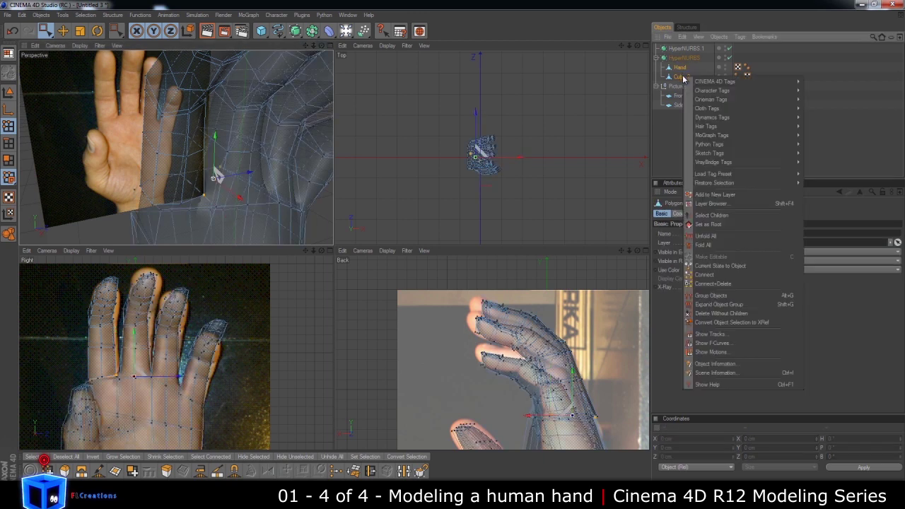
left_click(713, 276)
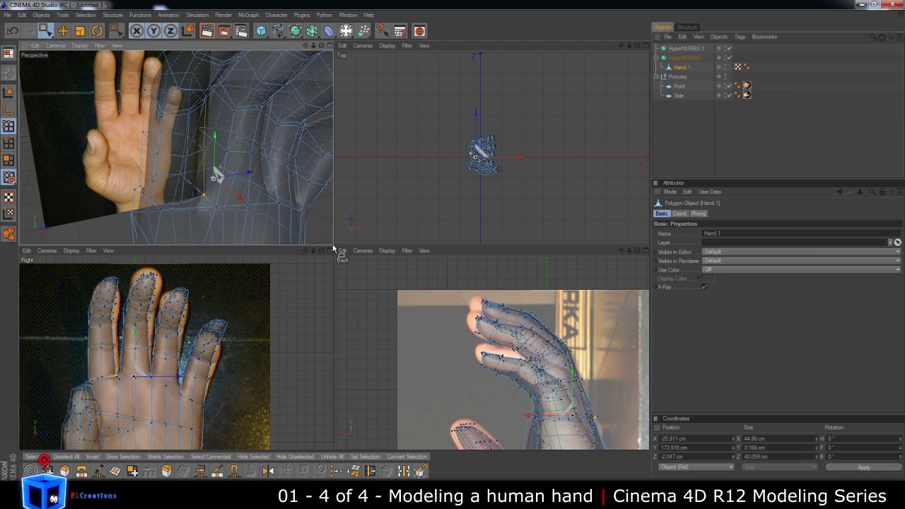
left_click_drag(198, 183, 334, 243, "alt")
mouse_move(156, 209)
left_mouse_down("alt")
mouse_move(338, 249)
mouse_move(171, 207)
left_mouse_up("alt")
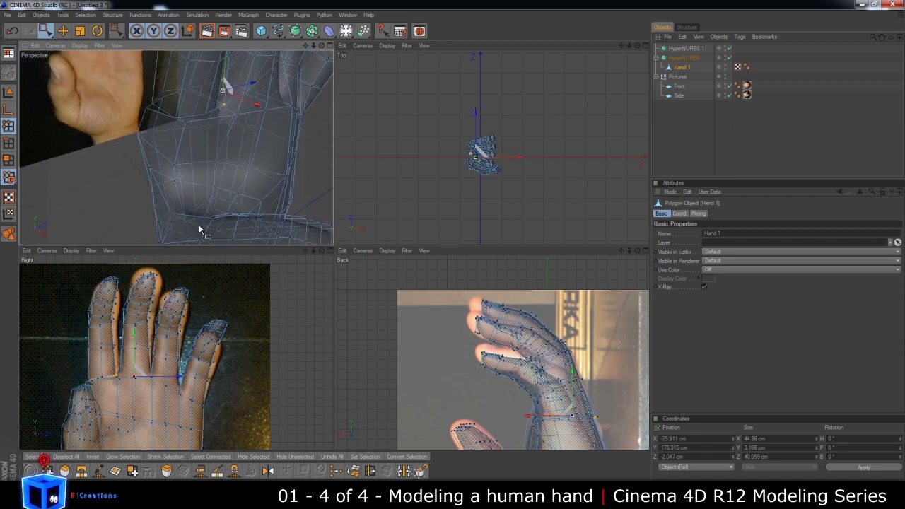
- Cut an edge loop around the palm near the finger base with the Knife tool
key("k")
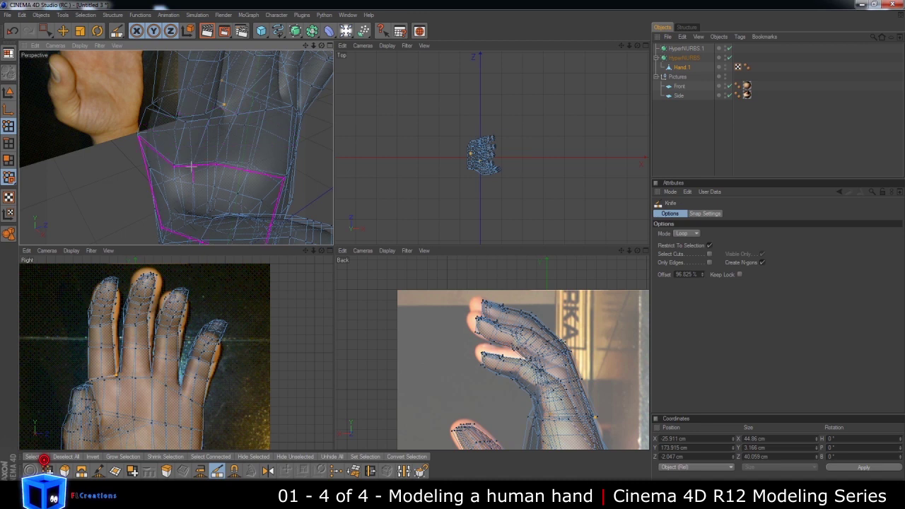
mouse_move(337, 245)
left_mouse_down("alt")
mouse_move(323, 246)
mouse_move(102, 80)
left_mouse_up("alt")
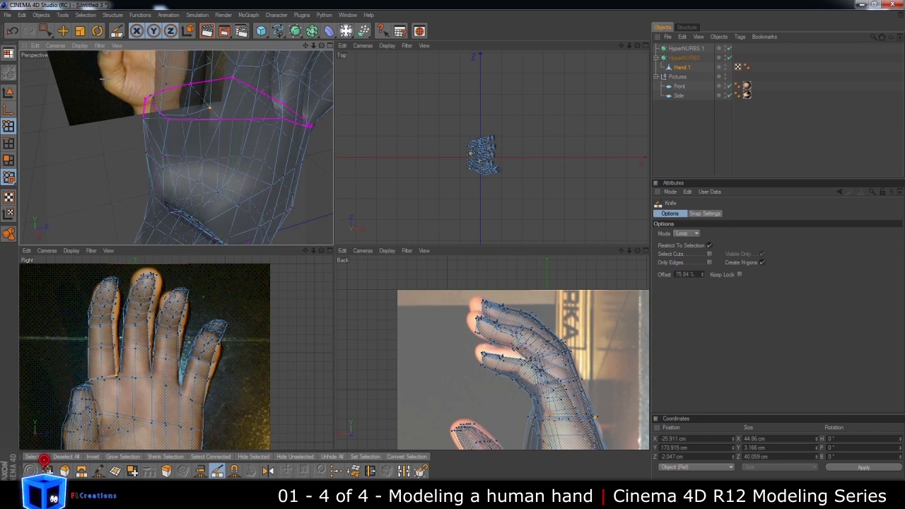
left_click(46, 32)
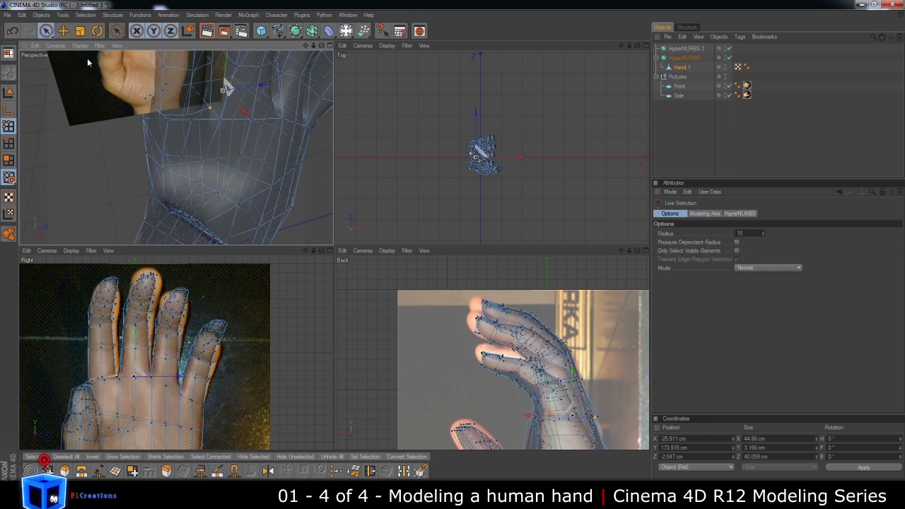
scroll(226, 123, "up", 2)
scroll(226, 124, "up", 2)
scroll(219, 127, "up", 2)
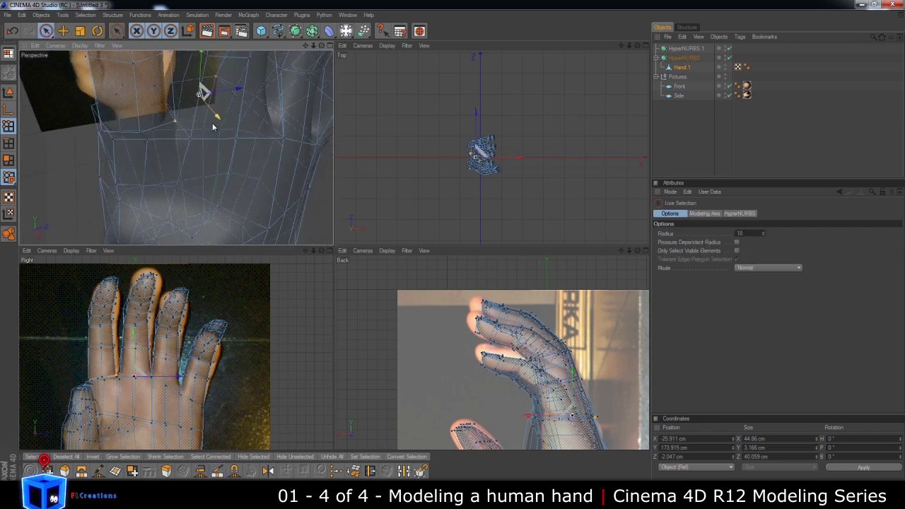
middle_click(218, 132)
- Weld the stray top vertex at the finger root into the point below it
left_click_drag(218, 132, 295, 162, "alt")
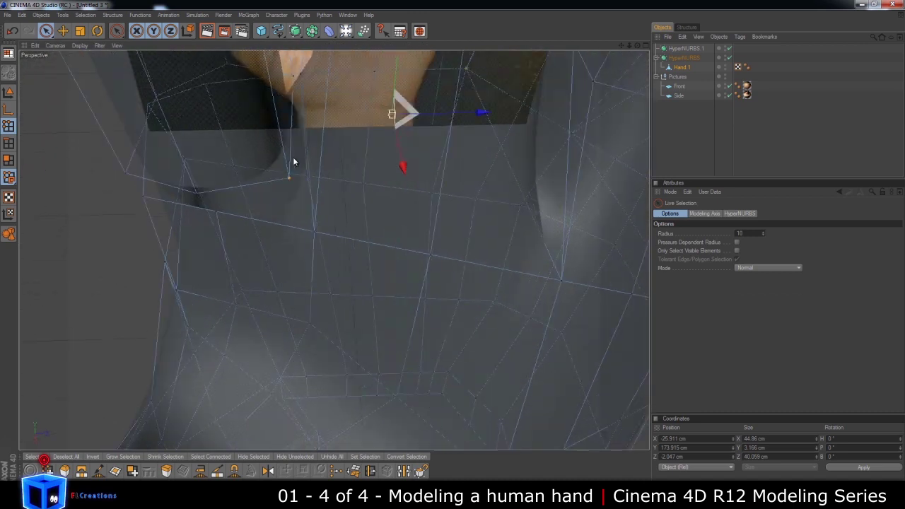
left_click(314, 234, "shift")
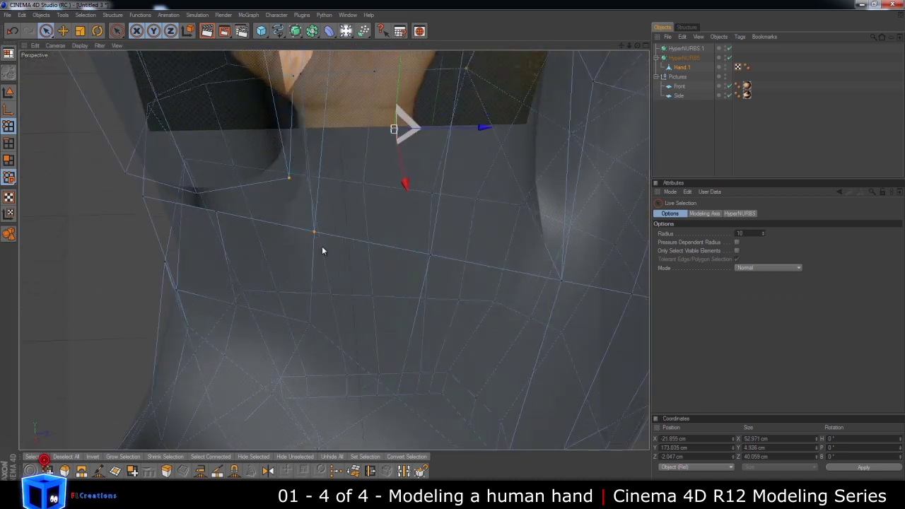
left_click(337, 471)
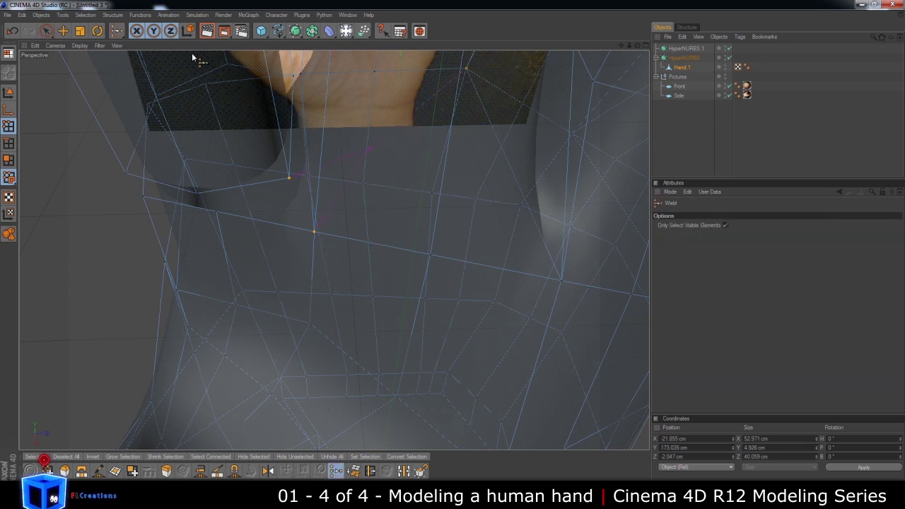
left_click(45, 31)
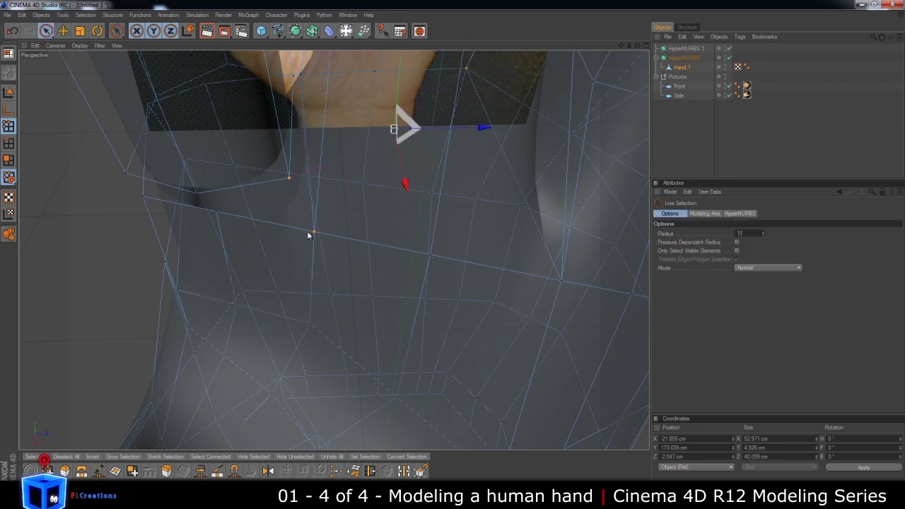
left_click(297, 185)
left_click(289, 178)
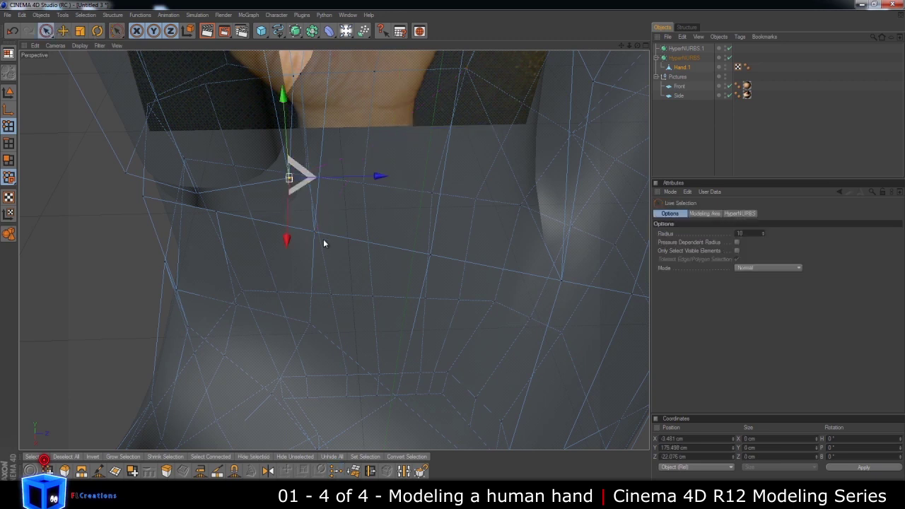
left_click(314, 233, "shift")
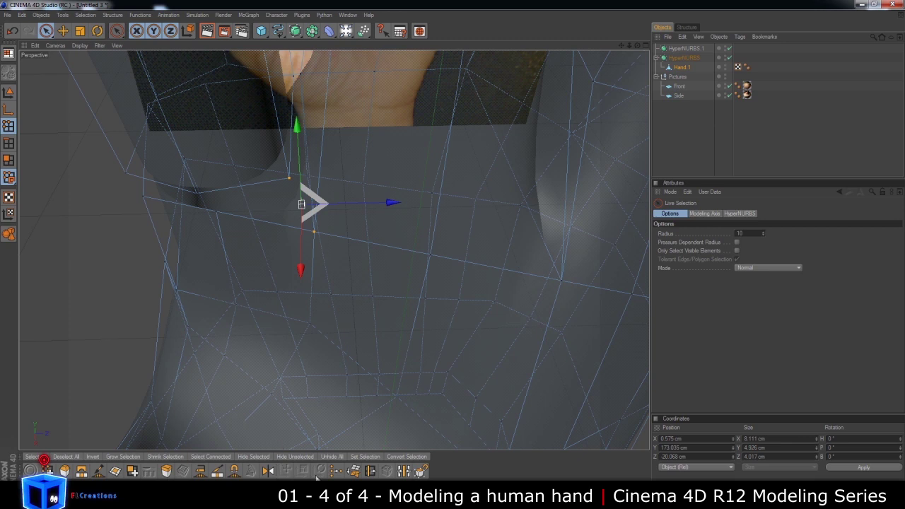
left_click(336, 470)
left_click(313, 233)
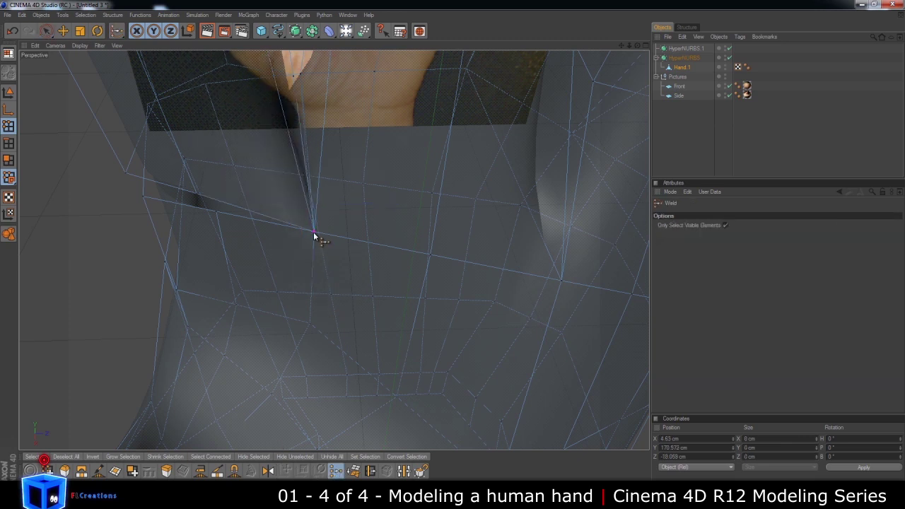
- Weld two more stray vertex pairs, including the pair at the palm edge
key("space")
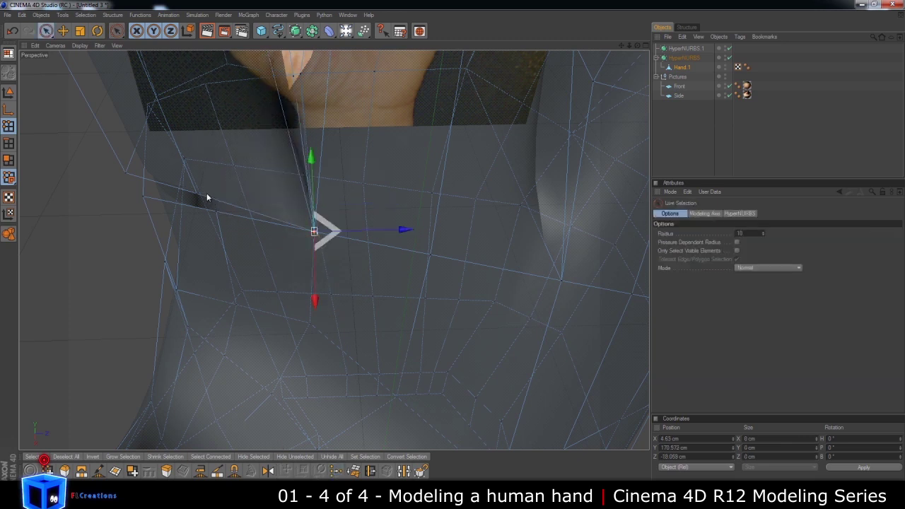
left_click(196, 195)
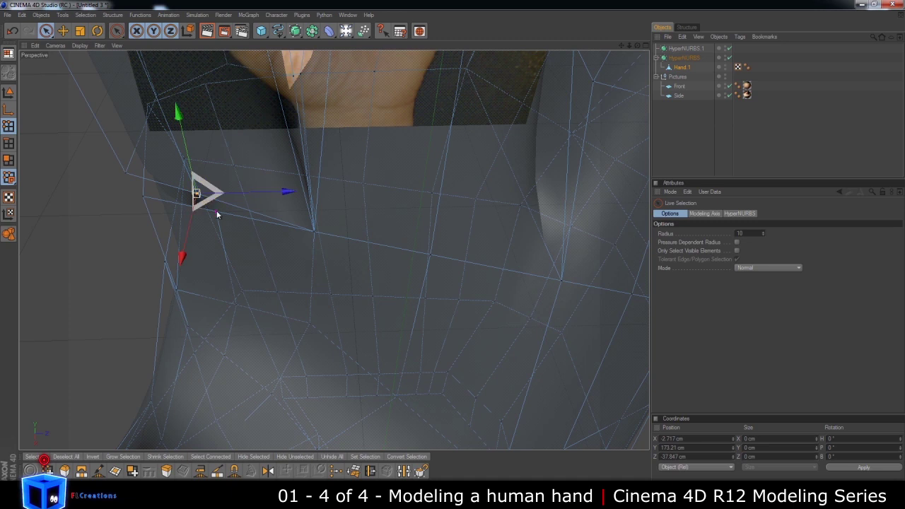
left_click(217, 212, "shift")
key("space")
left_click(217, 212)
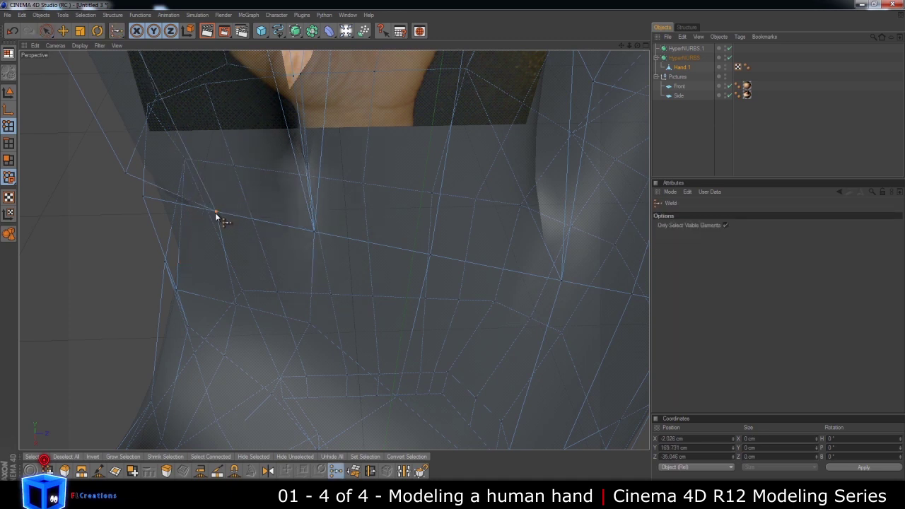
key("space")
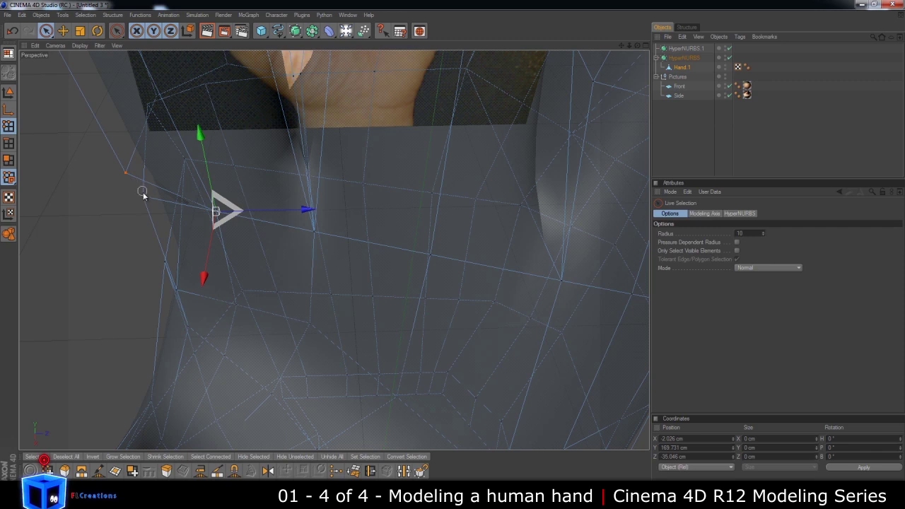
left_click_drag(141, 191, 145, 197)
key("space")
left_click(142, 196)
key("space")
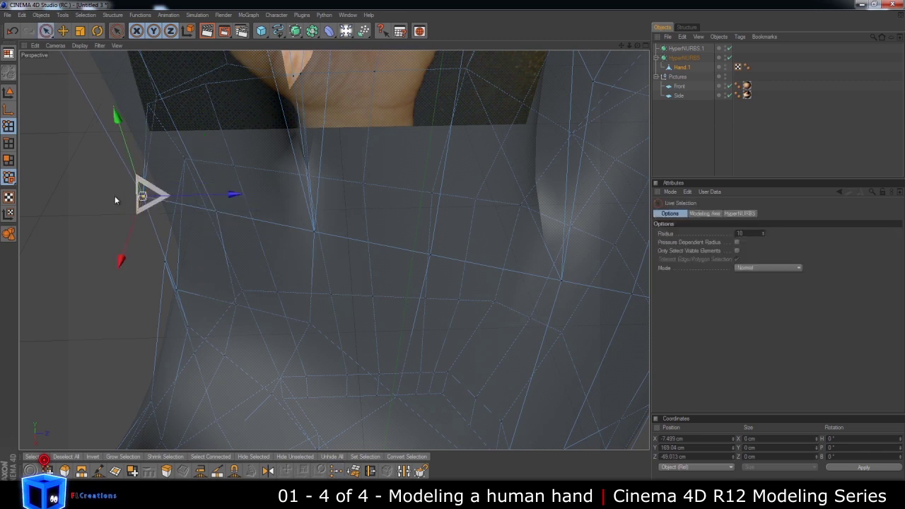
- Weld the two points forming a loose flap on the other side of the hand
mouse_move(459, 243)
left_mouse_down("alt")
mouse_move(110, 191)
mouse_move(80, 205)
left_mouse_up("alt")
key("space")
key("space")
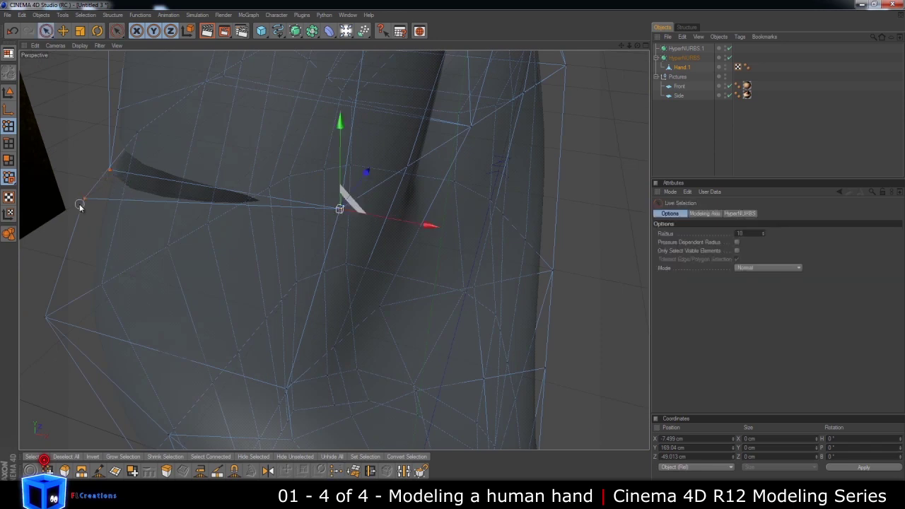
key("m")
key("q")
left_click(84, 199)
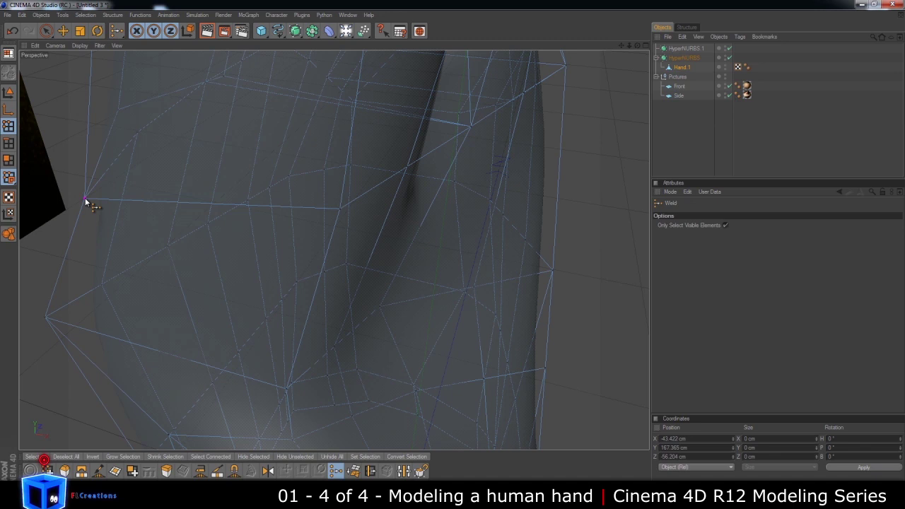
key("space")
scroll(73, 217, "down", 5)
mouse_move(73, 216)
left_mouse_down("alt")
mouse_move(490, 244)
mouse_move(212, 216)
mouse_move(462, 245)
mouse_move(294, 229)
mouse_move(456, 247)
mouse_move(312, 239)
left_mouse_up("alt")
- Weld the remaining stray points at the finger root into their neighbours
key("m")
key("q")
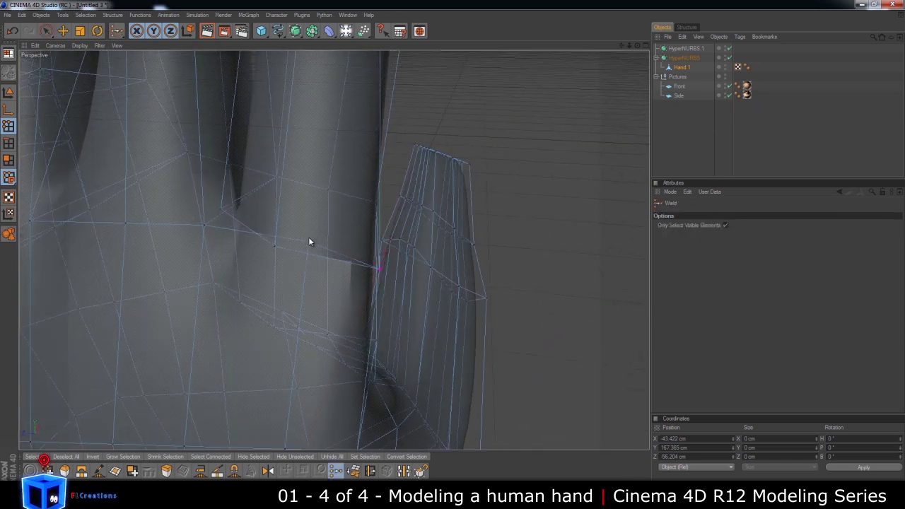
key("space")
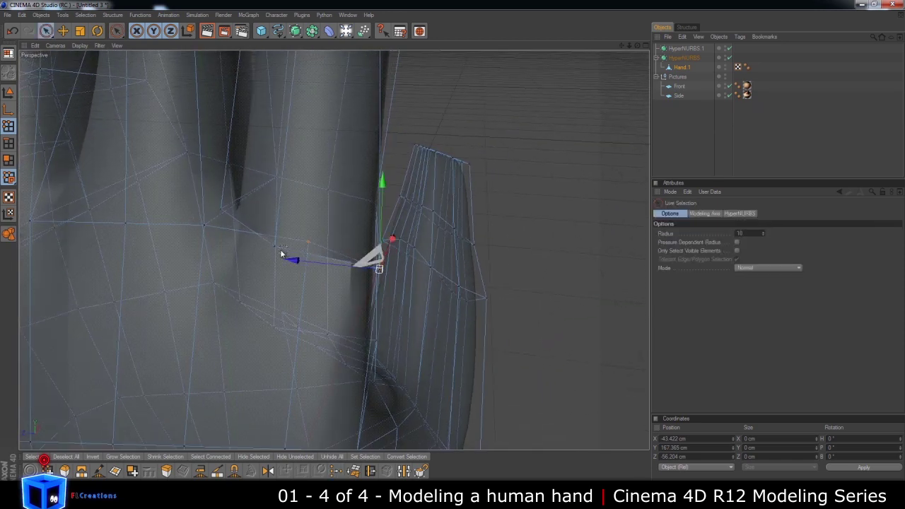
key("space")
left_click(309, 245)
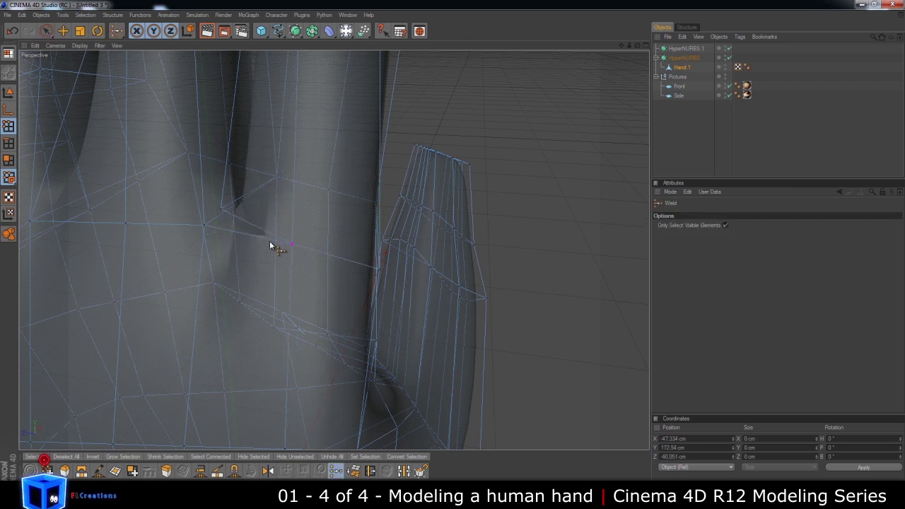
key("space")
left_click(208, 227, "shift")
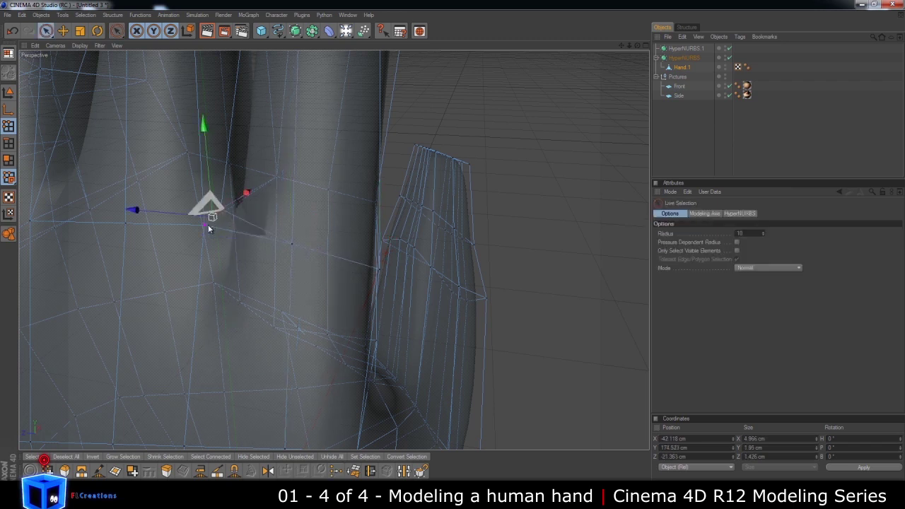
key("space")
left_click(206, 225)
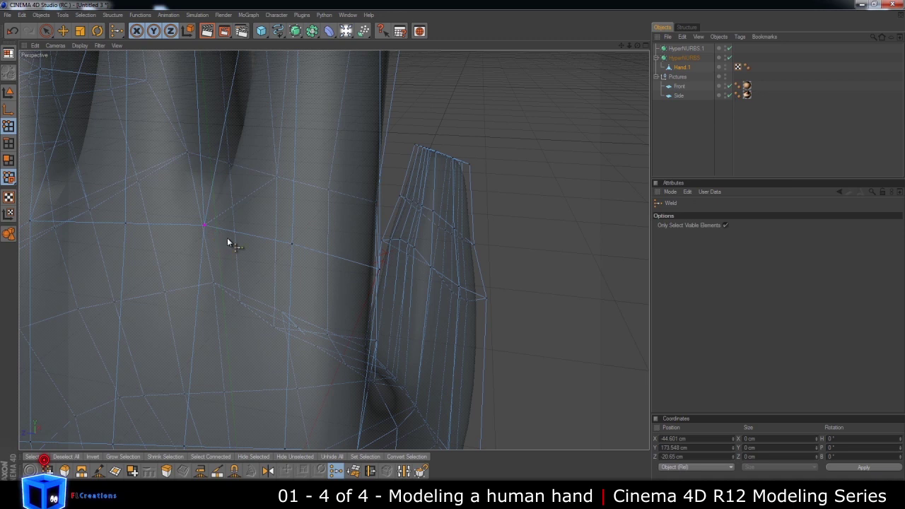
key("space")
- Orbit and zoom around the hand to check the welded finger roots
mouse_move(333, 228)
left_mouse_down("alt")
mouse_move(445, 249)
mouse_move(377, 247)
mouse_move(488, 250)
mouse_move(455, 253)
mouse_move(485, 243)
mouse_move(454, 249)
mouse_move(481, 255)
mouse_move(453, 245)
left_mouse_up("alt")
scroll(445, 249, "down", 5)
scroll(471, 257, "up", 3)
scroll(453, 249, "up", 3)
scroll(458, 258, "up", 2)
scroll(453, 254, "up", 2)
scroll(447, 254, "up", 2)
scroll(460, 251, "up", 3)
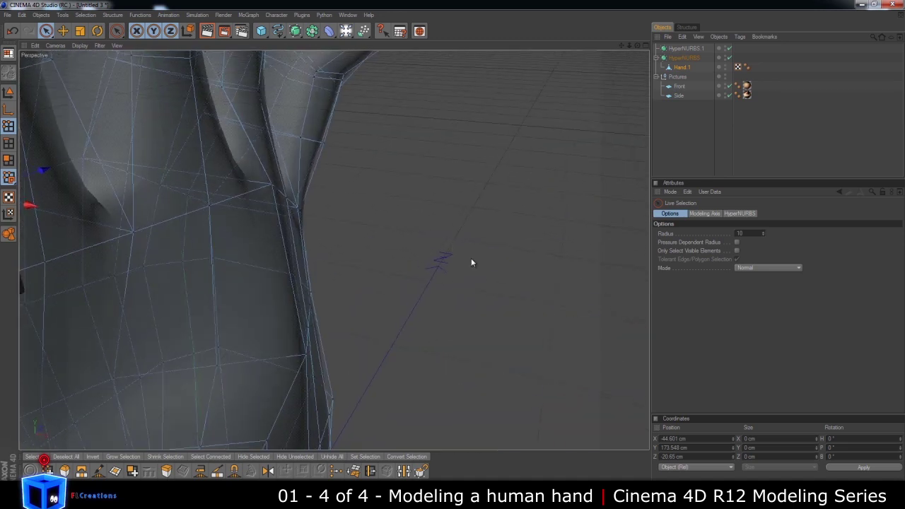
scroll(474, 263, "down", 5)
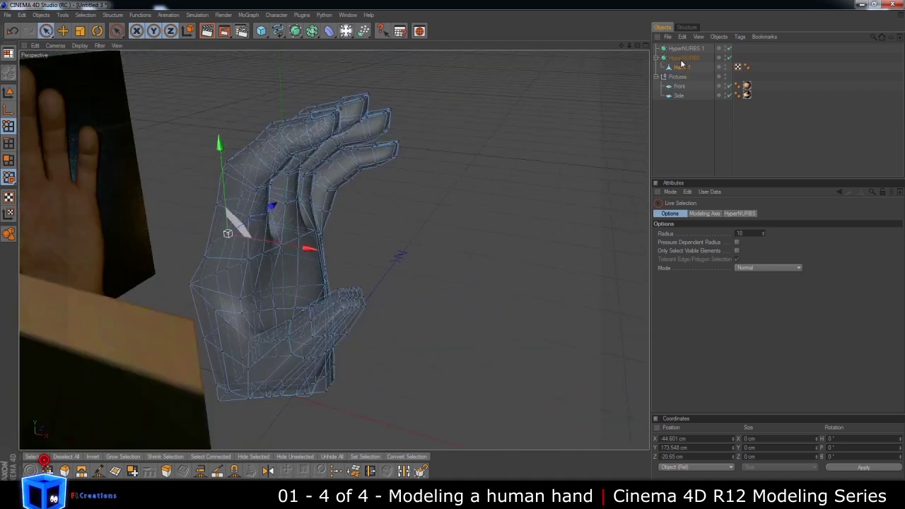
- Disable X-Ray on the HyperNURBS object and orbit to inspect the solid smoothed hand
left_click(684, 59)
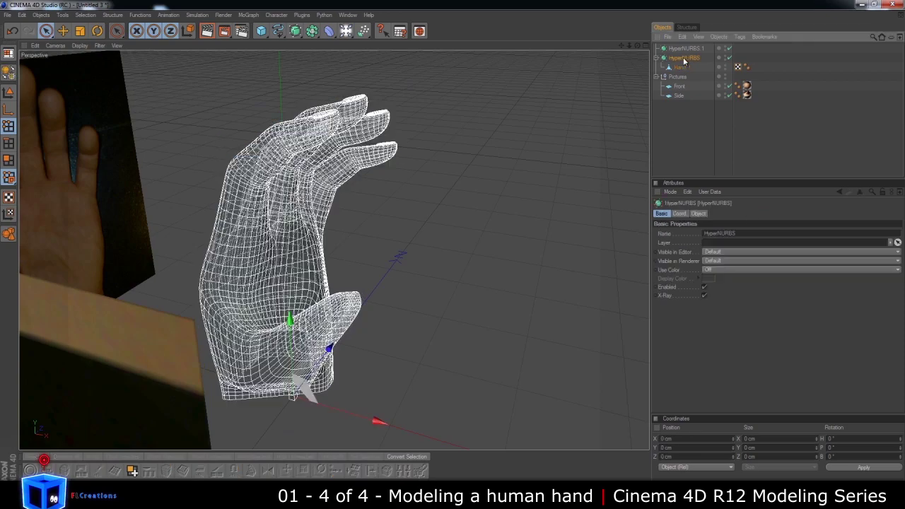
left_click(703, 295)
mouse_move(458, 254)
left_mouse_down("alt")
mouse_move(471, 248)
mouse_move(452, 251)
mouse_move(428, 236)
mouse_move(461, 250)
mouse_move(443, 255)
mouse_move(453, 248)
mouse_move(402, 238)
left_mouse_up("alt")
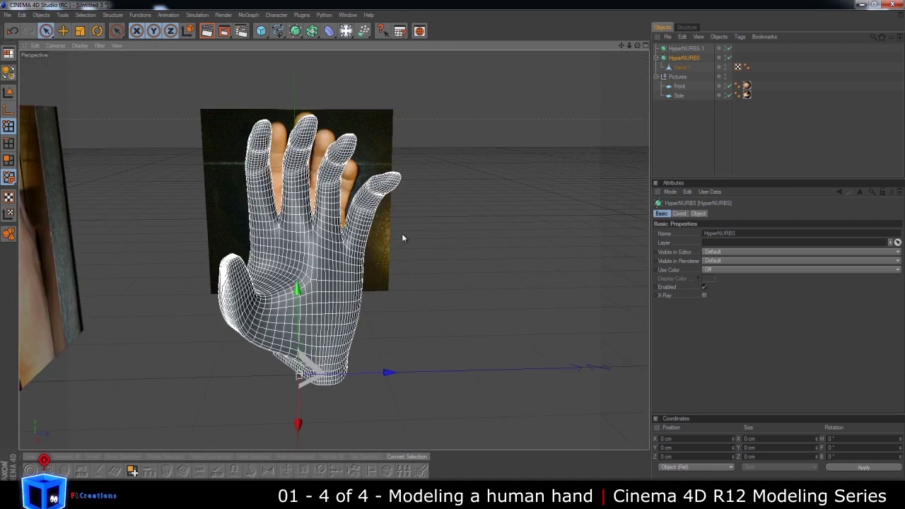
- On Hand.1, slide a point on the wrist's bottom edge sideways along X
left_click(683, 68)
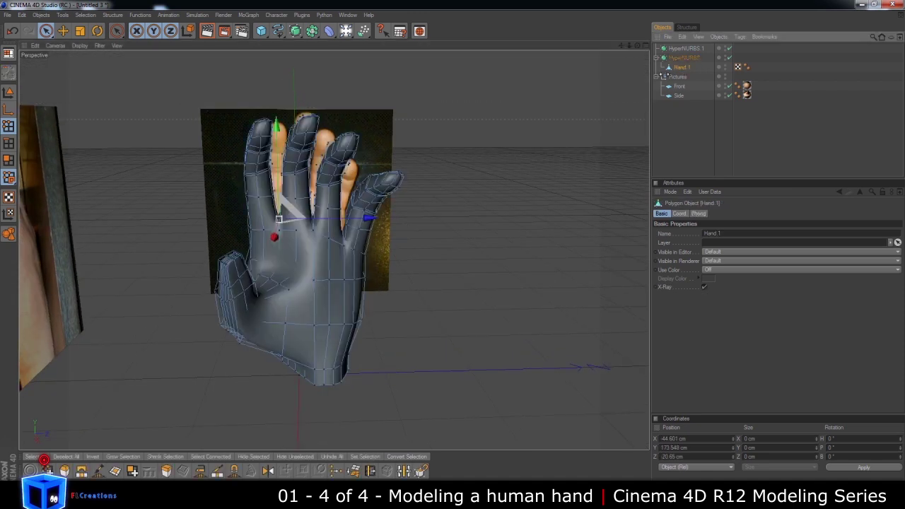
scroll(280, 281, "up", 1)
scroll(262, 293, "up", 1)
scroll(249, 297, "up", 1)
scroll(241, 290, "up", 1)
mouse_move(238, 290)
left_mouse_down("alt")
mouse_move(459, 243)
mouse_move(224, 307)
mouse_move(452, 248)
mouse_move(278, 364)
left_mouse_up("alt")
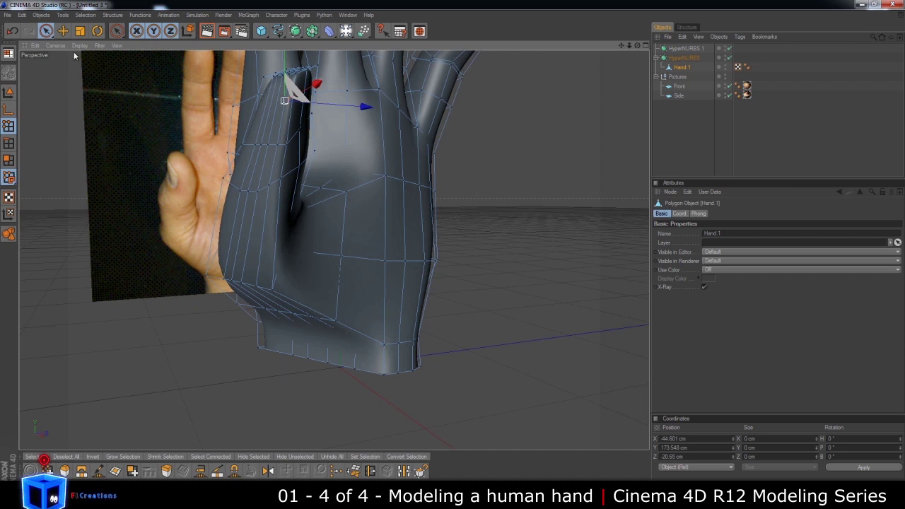
left_click(294, 359)
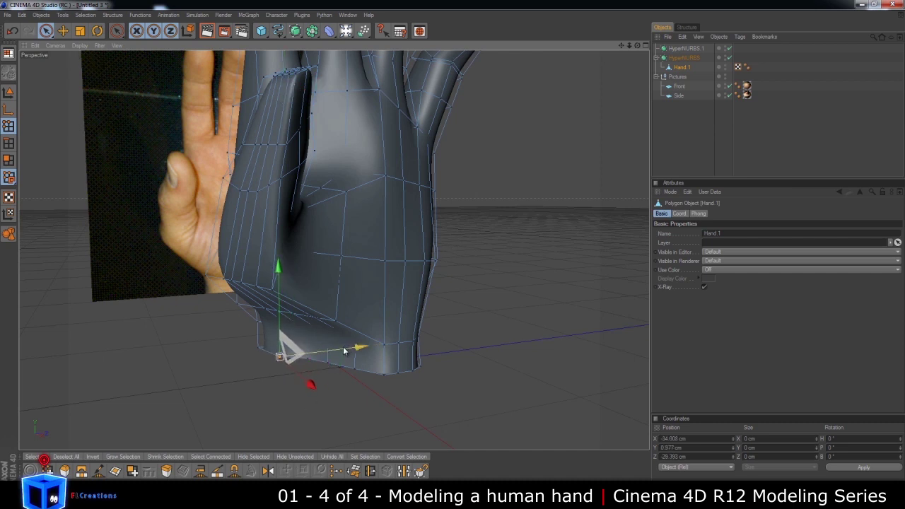
left_click_drag(310, 368, 451, 249)
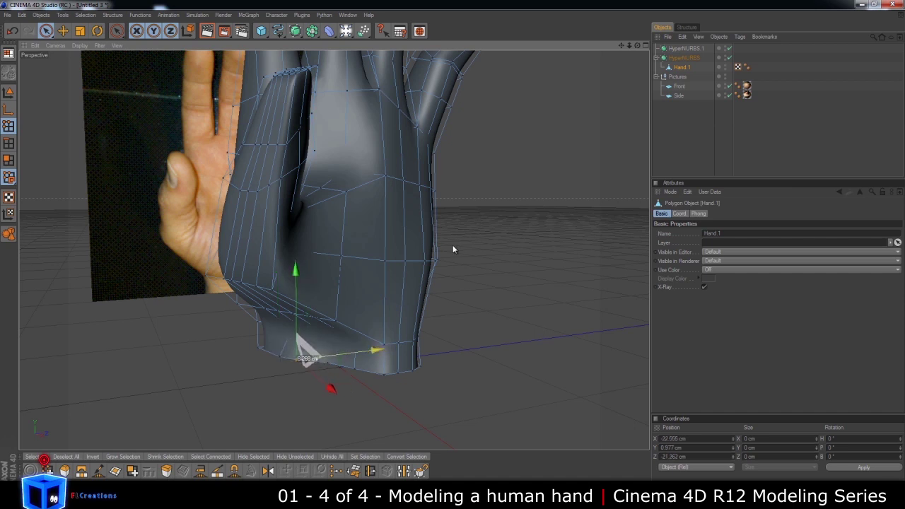
left_click_drag(329, 367, 453, 249)
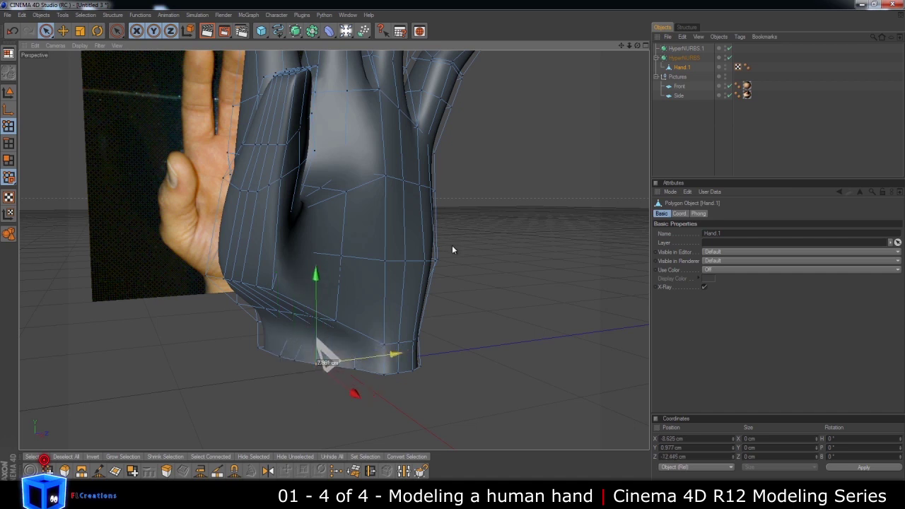
left_click_drag(340, 371, 355, 380)
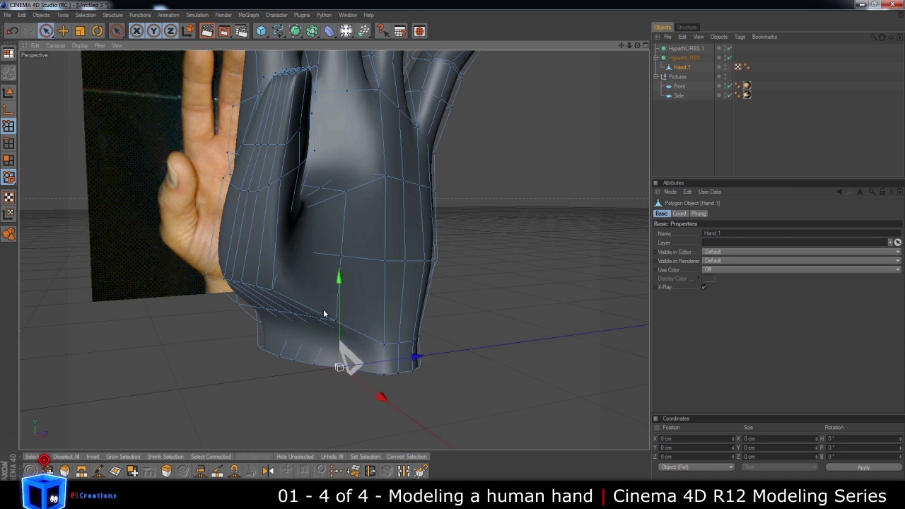
- Move another wrist point about 5 cm and lower a lower wrist point about 9 cm
left_click_drag(266, 310, 453, 249)
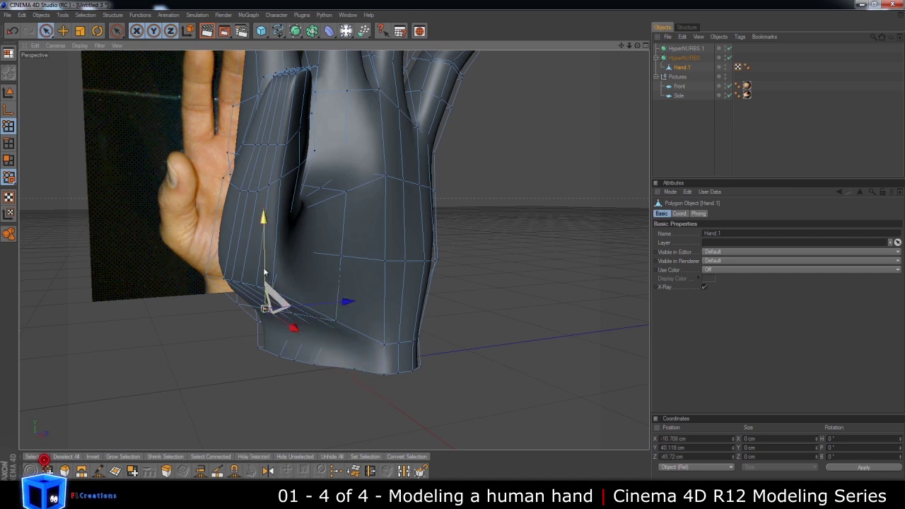
left_click(344, 357)
mouse_move(274, 304)
left_mouse_down()
mouse_move(277, 273)
mouse_move(282, 320)
left_mouse_up()
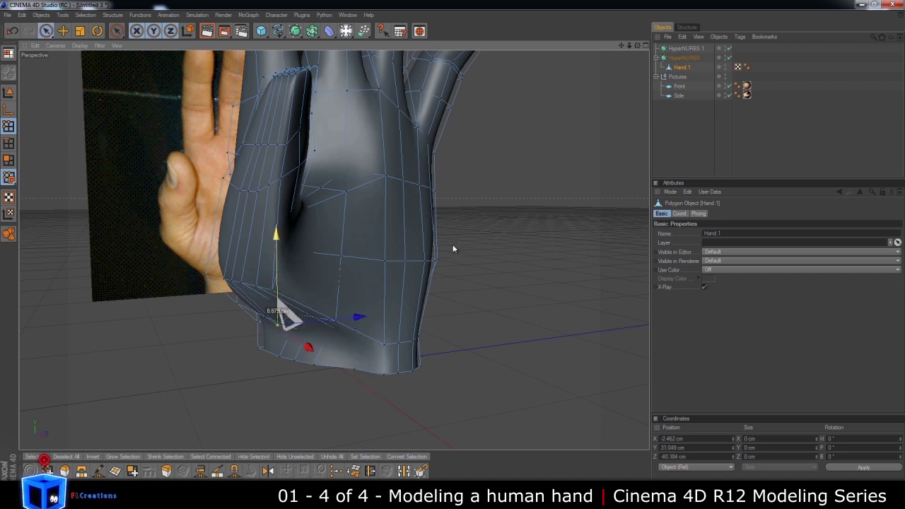
mouse_move(457, 250)
left_mouse_down("alt")
mouse_move(334, 346)
mouse_move(310, 333)
left_mouse_up("alt")
scroll(334, 347, "up", 2)
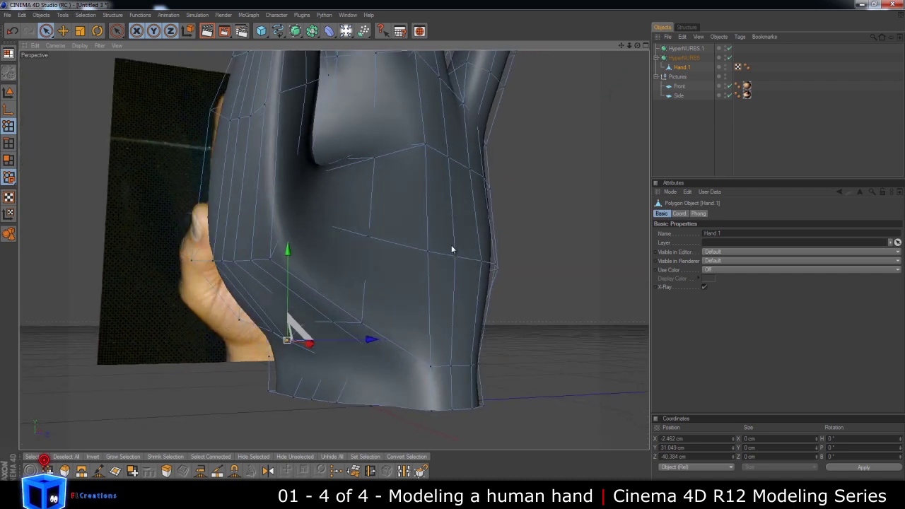
- With Only Select Visible Elements on, push the vertices beneath the thumb outward along X
left_click(309, 329)
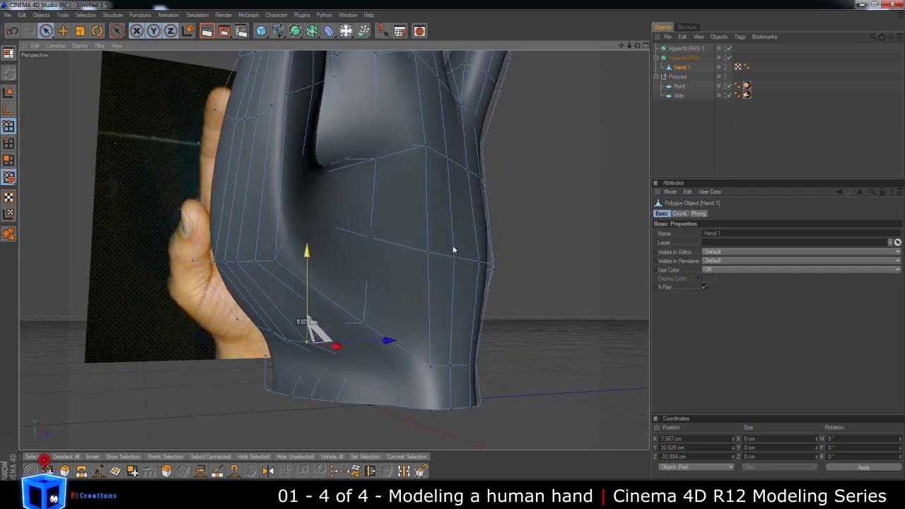
left_click(45, 31)
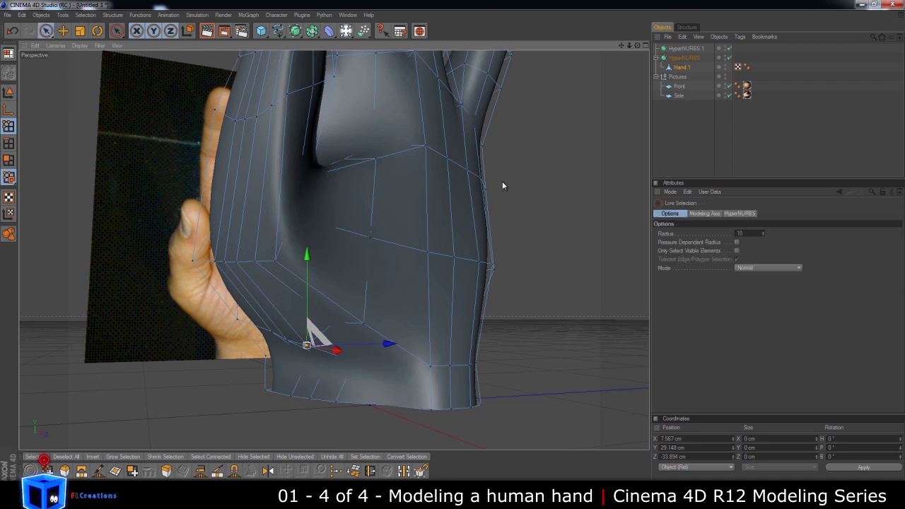
left_click(736, 251)
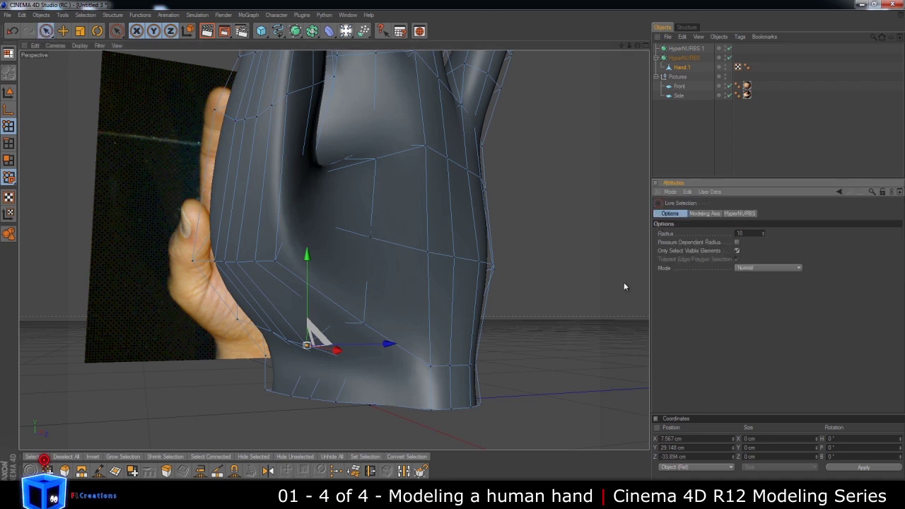
left_click(335, 341)
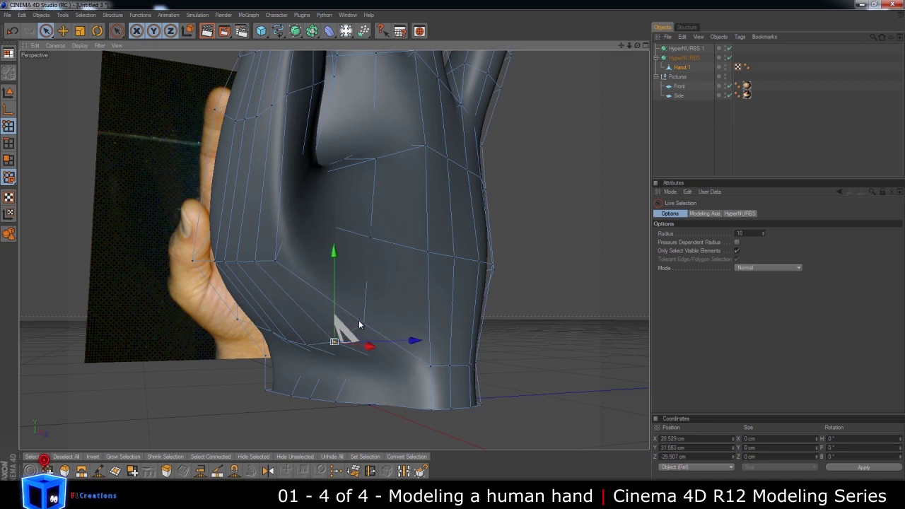
left_click(361, 325)
left_click_drag(448, 252, 376, 357, "alt")
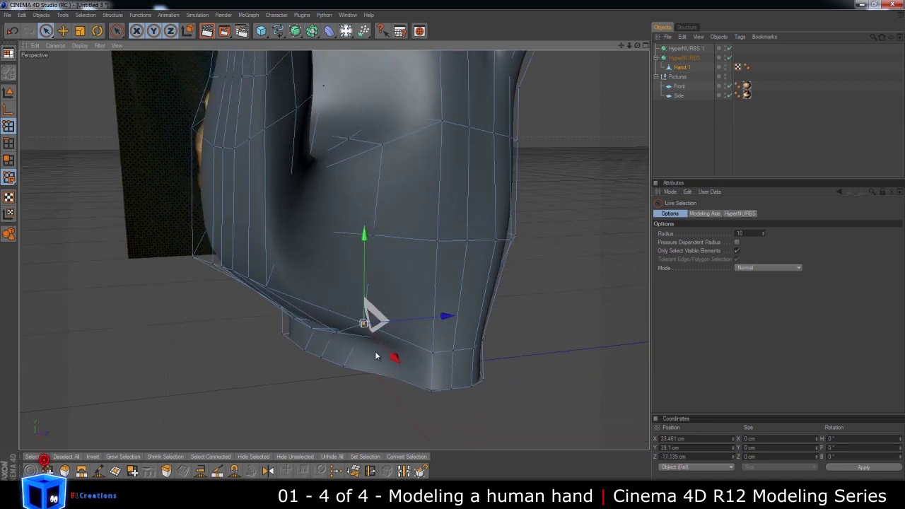
mouse_move(454, 248)
left_mouse_down()
mouse_move(419, 203)
mouse_move(450, 250)
mouse_move(394, 263)
left_mouse_up()
left_click(388, 236)
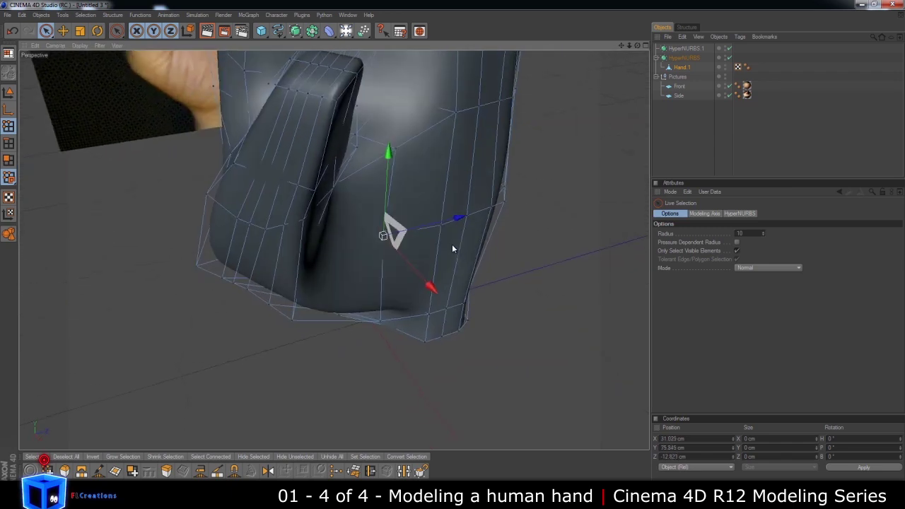
- Shift palm vertices and the palm-underside vertices along X to follow the references
left_click_drag(434, 288, 449, 304)
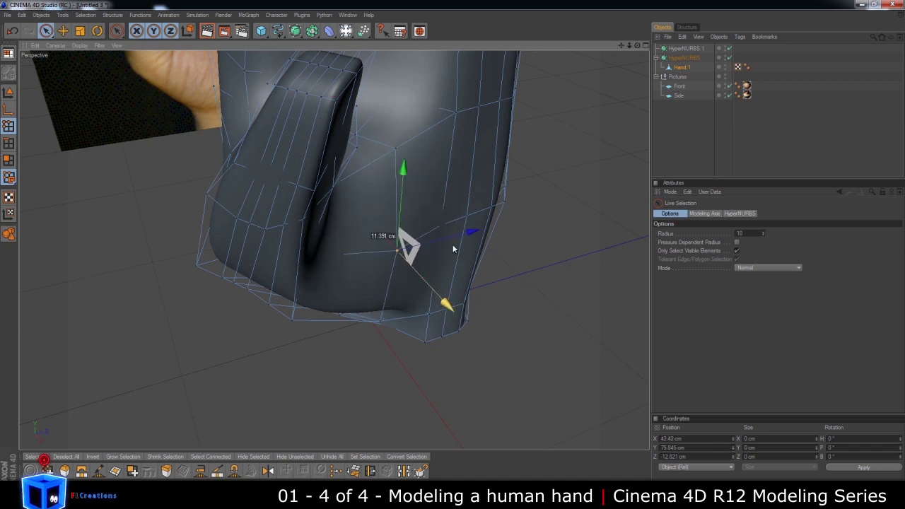
left_click(459, 118)
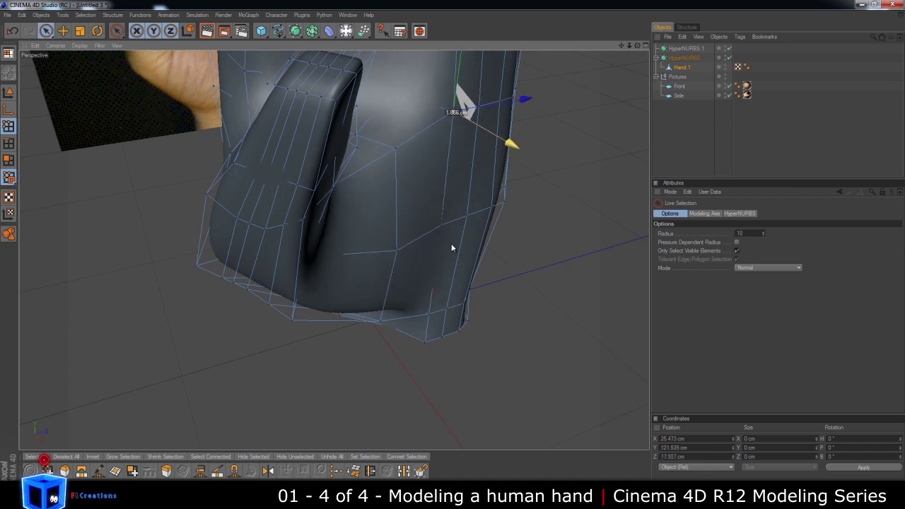
scroll(444, 247, "up", 3)
mouse_move(445, 247)
left_mouse_down("alt")
mouse_move(457, 256)
mouse_move(418, 144)
left_mouse_up("alt")
mouse_move(299, 164)
left_mouse_down("alt")
mouse_move(455, 251)
mouse_move(300, 128)
left_mouse_up("alt")
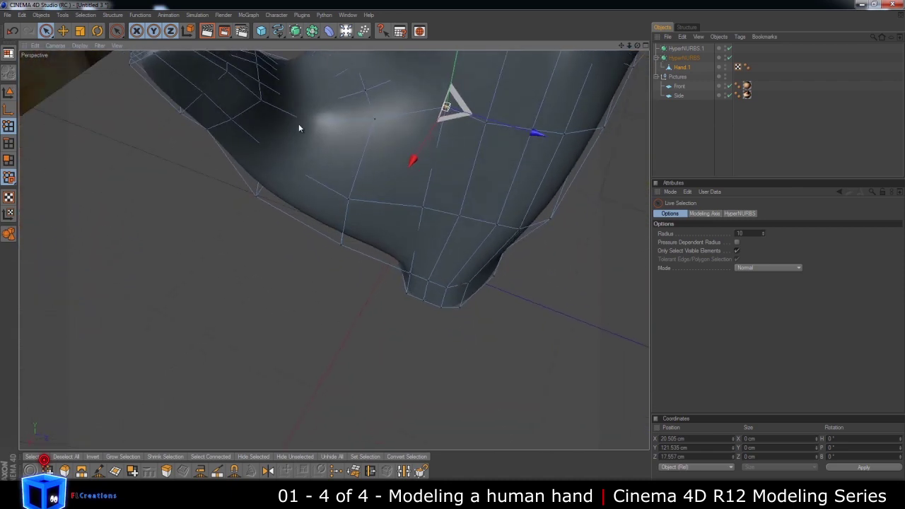
left_click(304, 123)
left_click_drag(257, 176, 247, 188)
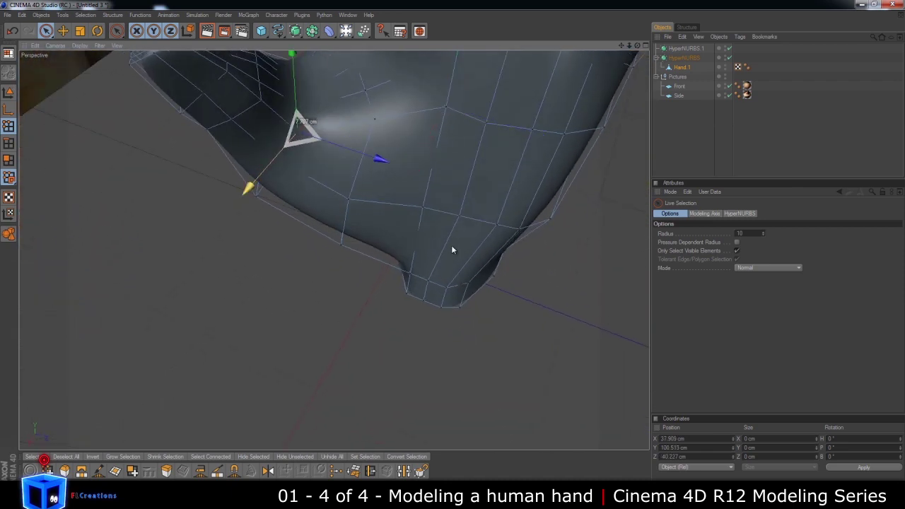
mouse_move(454, 249)
left_mouse_down()
mouse_move(269, 116)
mouse_move(295, 113)
left_mouse_up()
left_click(261, 103)
- Move a vertex on the finger side about 9.3 cm, to around X 55.544, Y 140.816 cm
left_click_drag(293, 67, 309, 90, "alt")
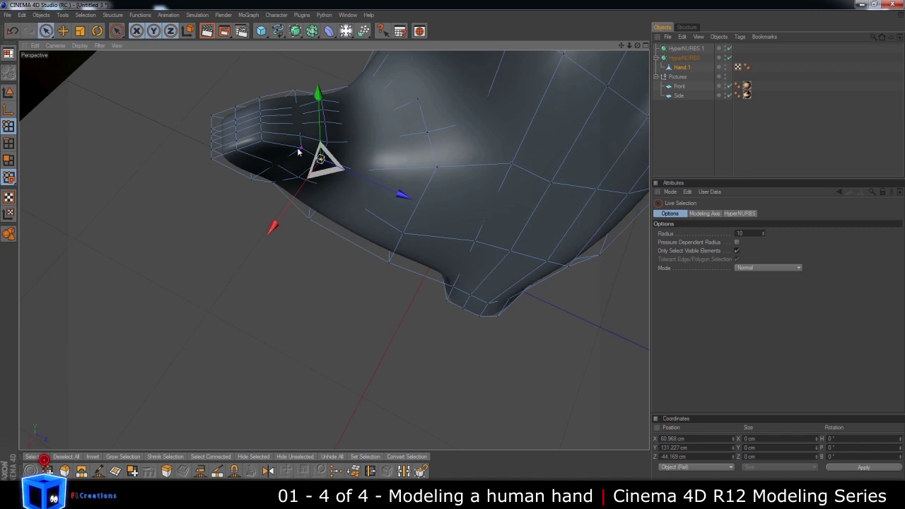
left_click(276, 167)
mouse_move(238, 208)
left_mouse_down()
mouse_move(454, 249)
mouse_move(235, 195)
left_mouse_up()
mouse_move(468, 245)
left_mouse_down("alt")
mouse_move(441, 253)
mouse_move(457, 248)
mouse_move(235, 178)
left_mouse_up("alt")
- Inner-extrude the fingertip's top polygons 3.9 cm, then extrude them 1.4 cm to form the nail
left_click(194, 215)
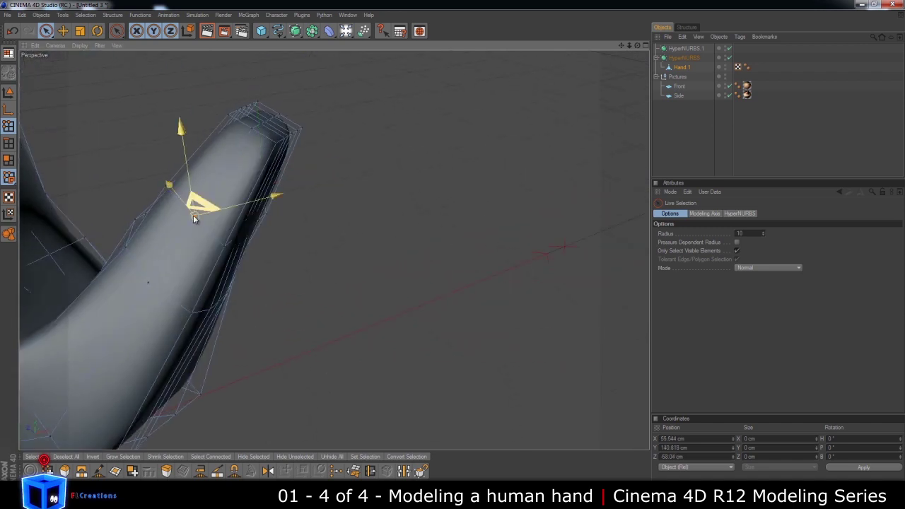
left_click(8, 162)
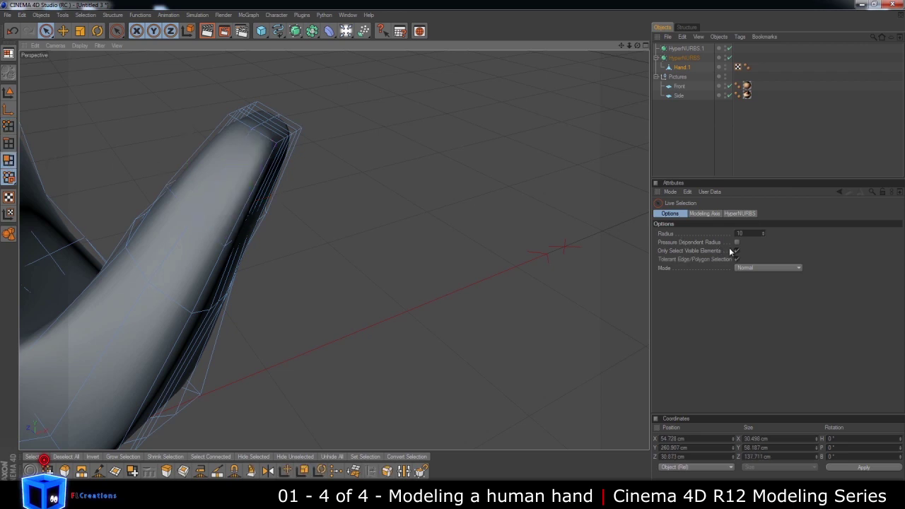
left_click_drag(202, 171, 233, 196)
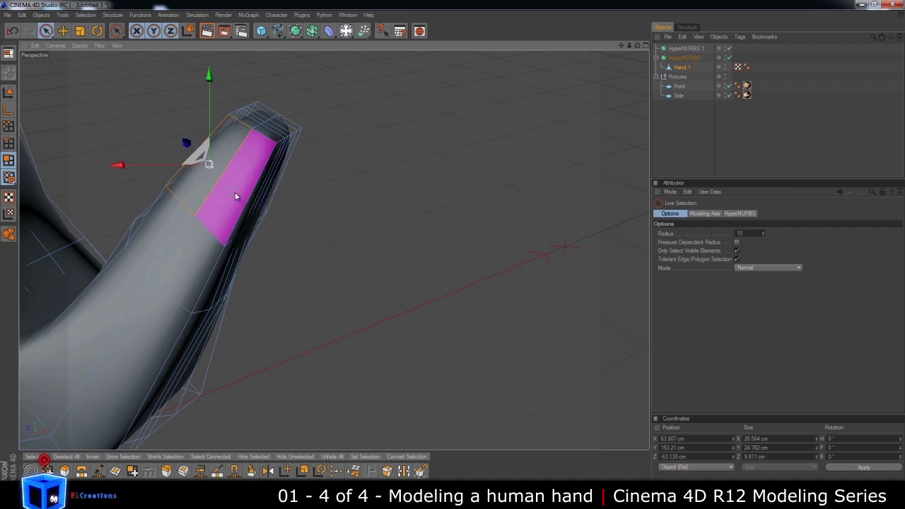
left_click(235, 192, "shift")
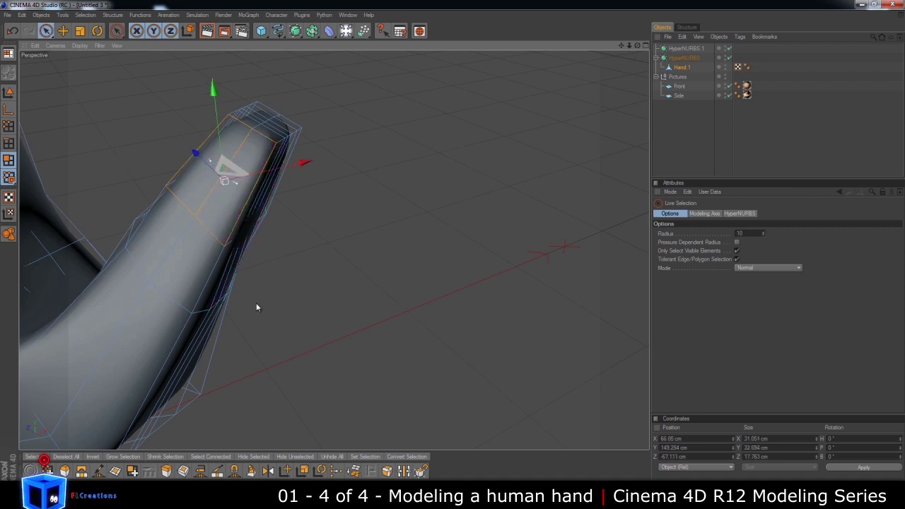
left_click(182, 472)
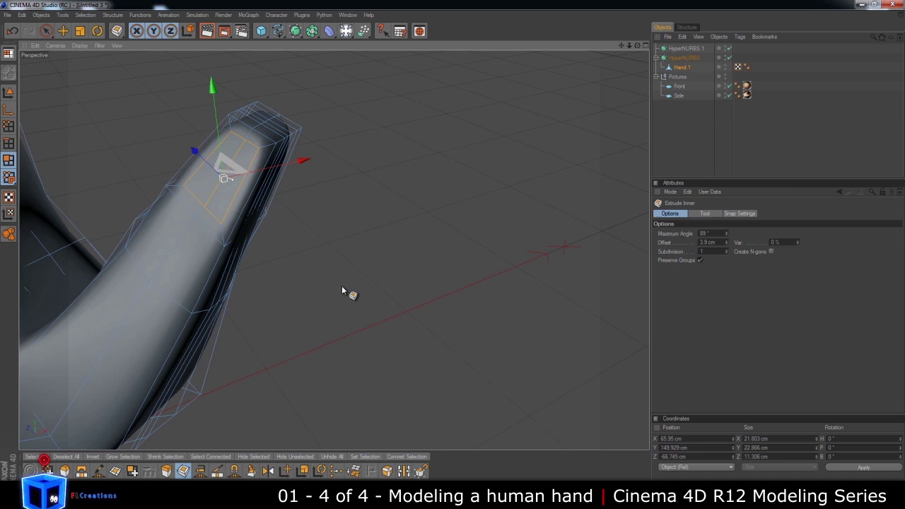
left_click(167, 471)
left_click_drag(298, 338, 452, 250)
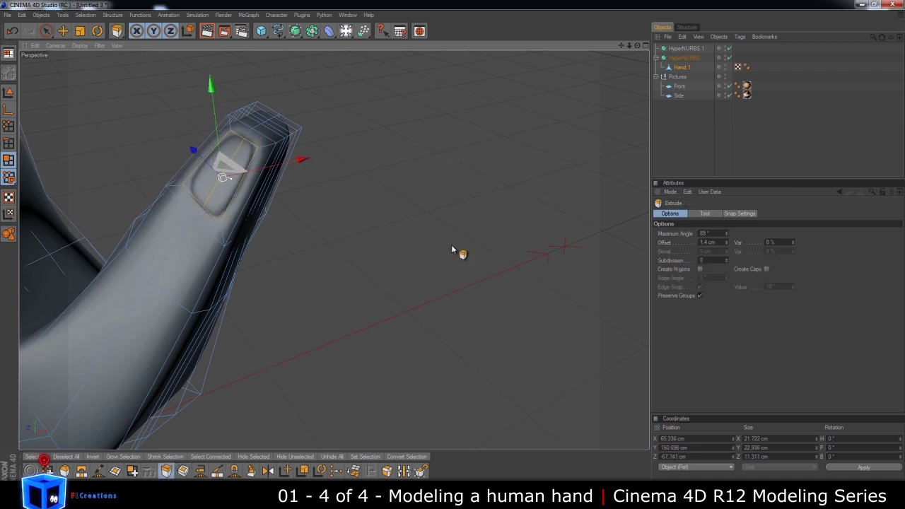
mouse_move(295, 311)
left_mouse_down("alt")
mouse_move(454, 246)
mouse_move(295, 314)
left_mouse_up("alt")
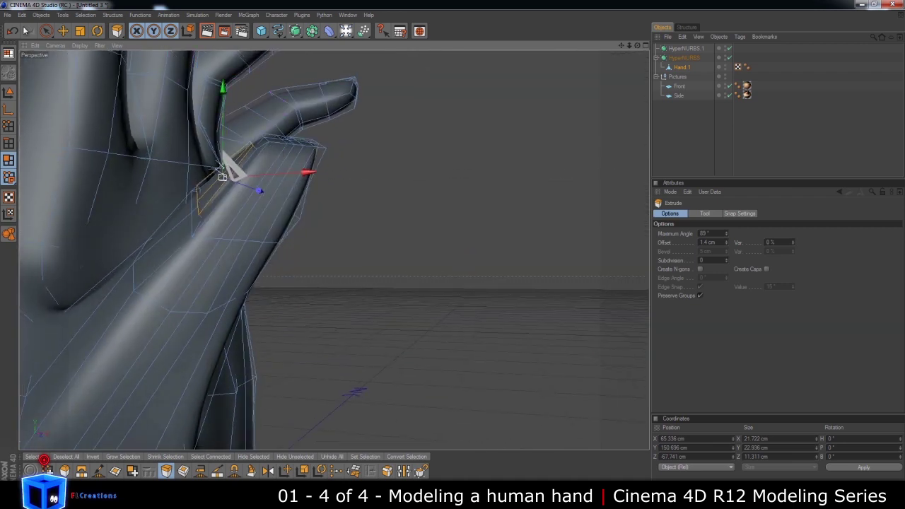
left_click(46, 31)
left_click(189, 264)
mouse_move(189, 264)
left_mouse_down("alt")
mouse_move(458, 248)
mouse_move(192, 269)
left_mouse_up("alt")
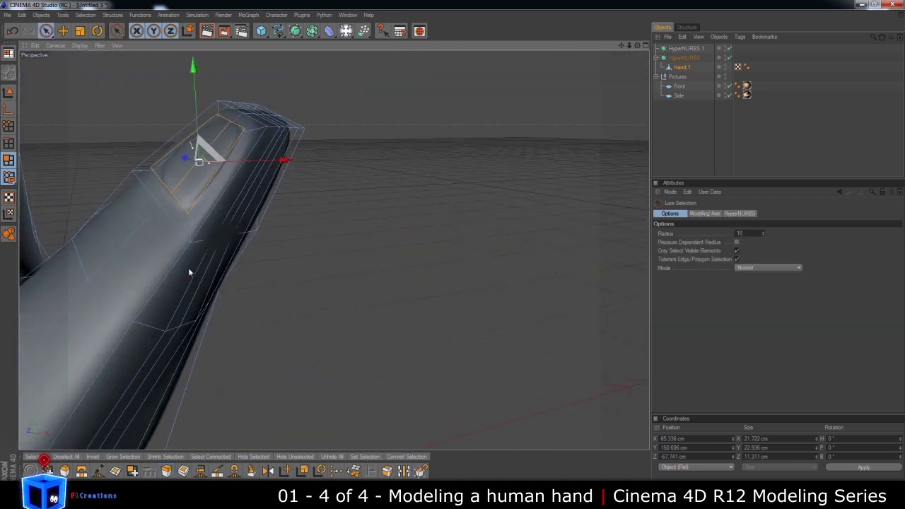
- Switch to Points mode and select a cage point beside the new fingernail
left_click(8, 126)
left_click_drag(87, 180, 123, 193, "alt")
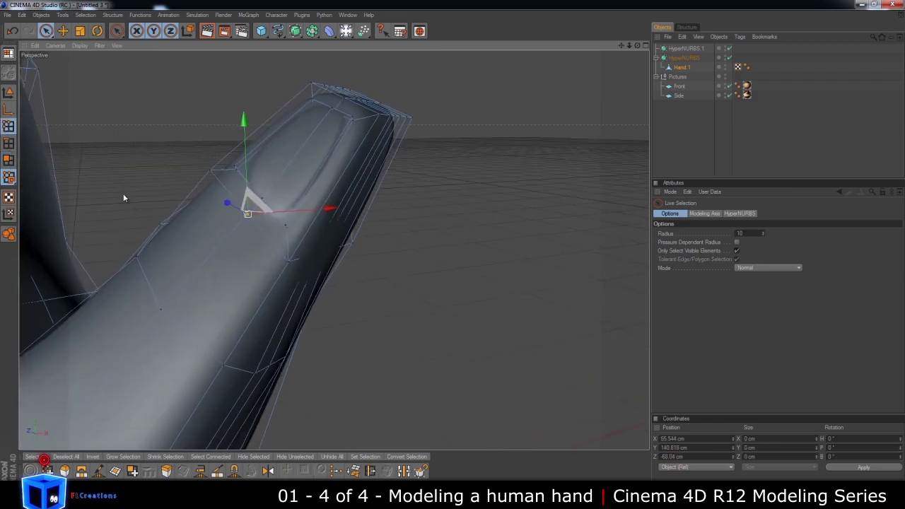
scroll(216, 216, "up", 2)
left_click(231, 278)
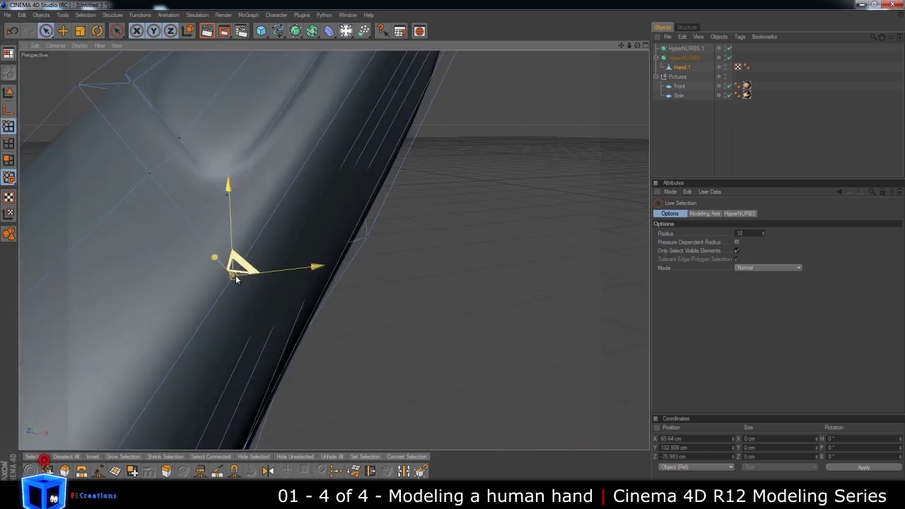
mouse_move(231, 278)
left_mouse_down("alt")
mouse_move(455, 251)
mouse_move(153, 265)
mouse_move(453, 250)
mouse_move(218, 193)
mouse_move(384, 222)
mouse_move(461, 252)
mouse_move(210, 155)
left_mouse_up("alt")
- Reposition a finger point at the nail crease along the Y and X axes to ease the crease
left_click(210, 197)
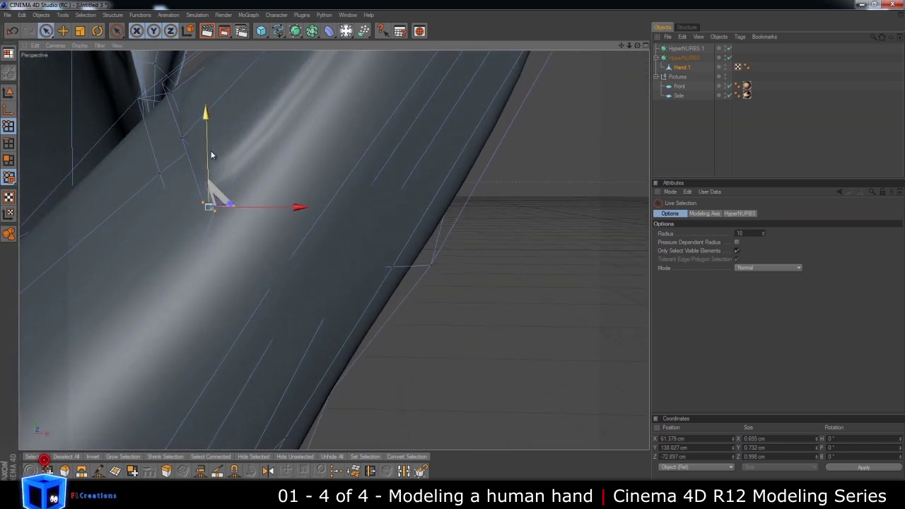
left_click(190, 207)
left_click(191, 204)
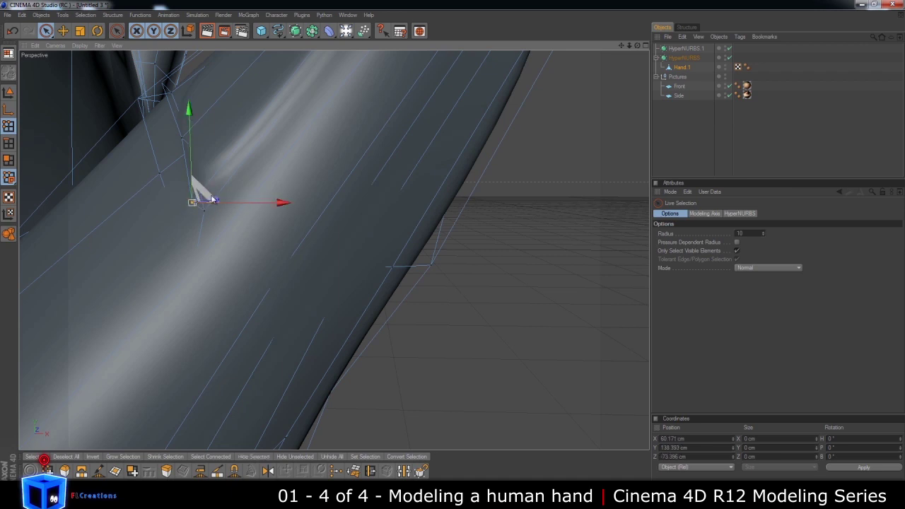
left_click_drag(190, 156, 190, 171)
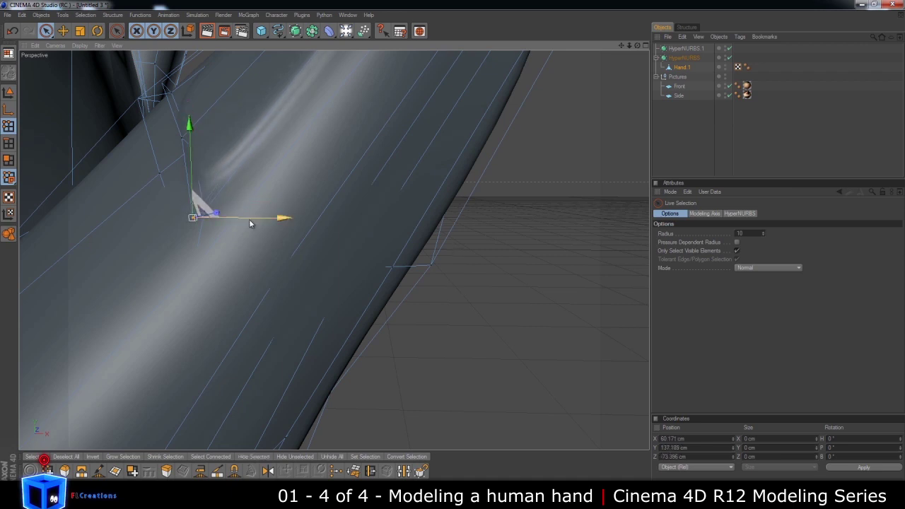
left_click_drag(249, 224, 237, 223)
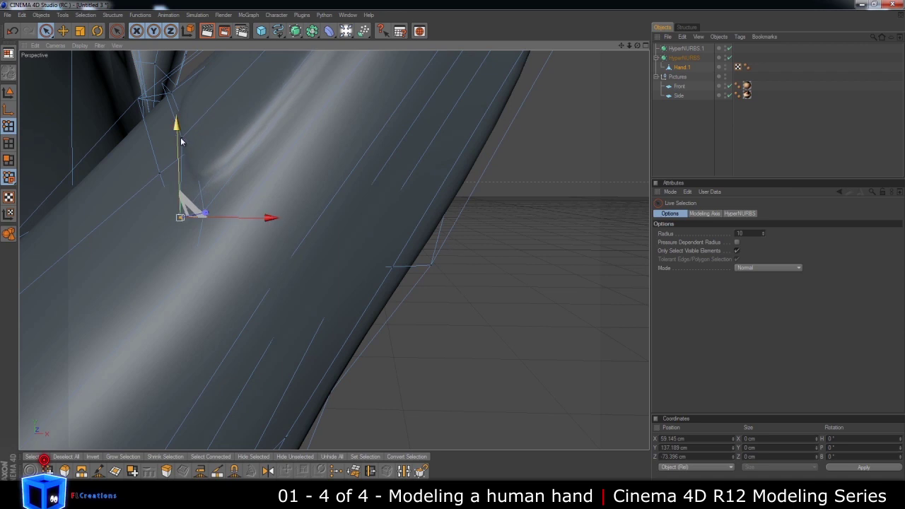
left_click_drag(180, 142, 207, 123)
left_click_drag(182, 83, 182, 92)
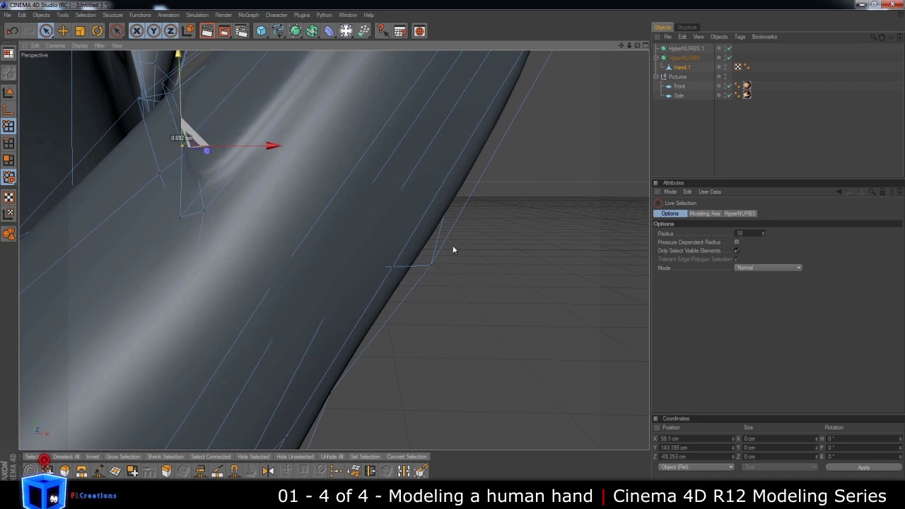
left_click_drag(228, 148, 216, 150)
- Move another crease point down, along X and back in Z, ending at X 51.611 cm
mouse_move(452, 249)
left_mouse_down("alt")
mouse_move(475, 248)
mouse_move(454, 250)
mouse_move(132, 112)
left_mouse_up("alt")
left_click(94, 71)
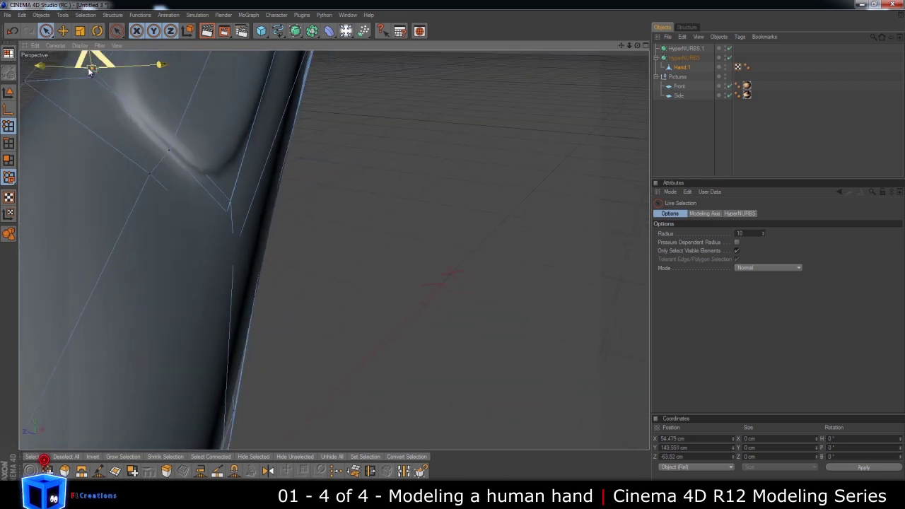
left_click_drag(453, 249, 455, 248, "alt")
left_click_drag(124, 57, 120, 85)
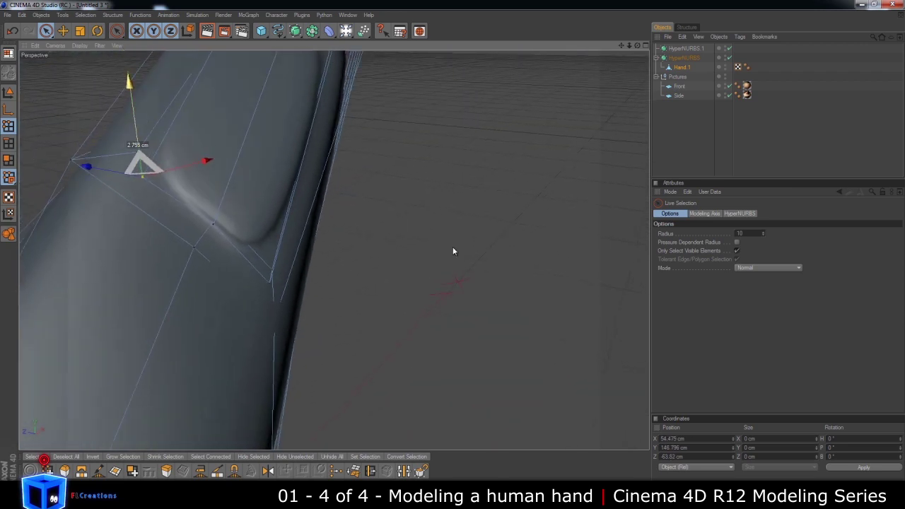
left_click_drag(452, 250, 192, 166)
left_click_drag(453, 248, 454, 249)
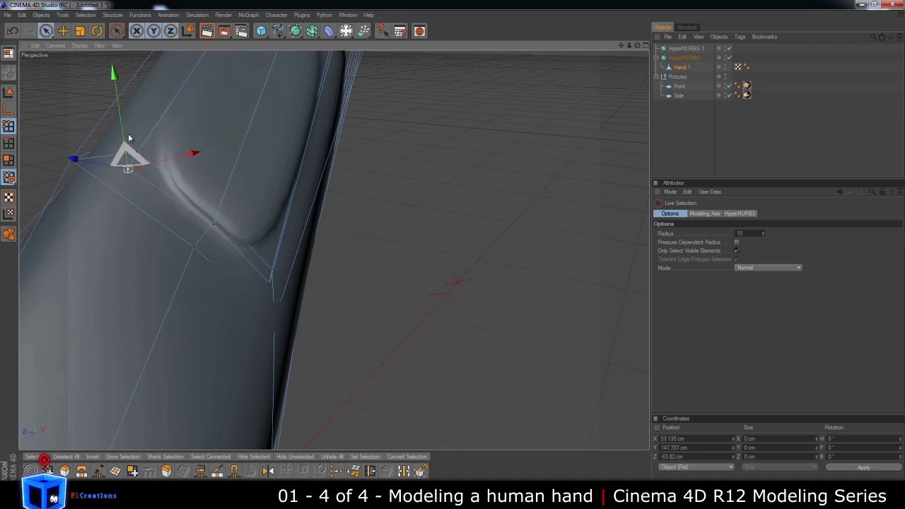
left_click_drag(87, 169, 90, 178, "alt")
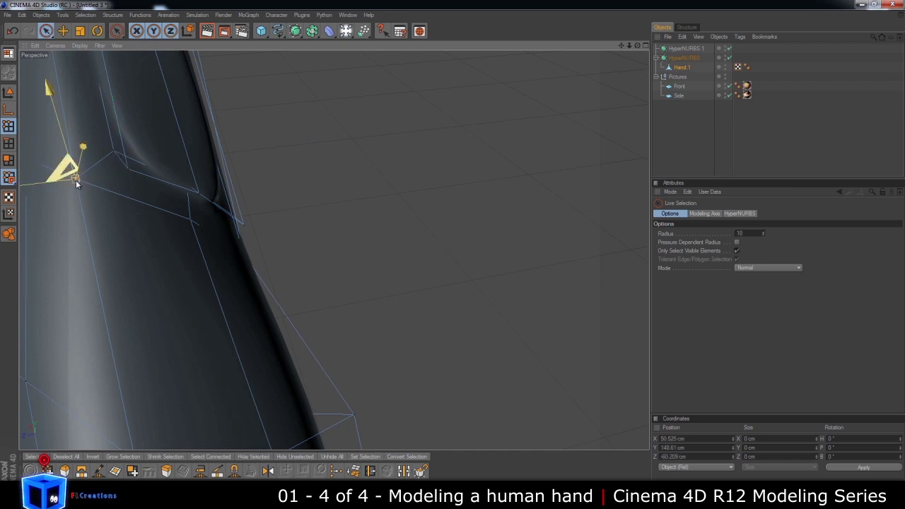
mouse_move(76, 180)
left_mouse_down()
mouse_move(440, 251)
mouse_move(34, 158)
mouse_move(455, 249)
left_mouse_up()
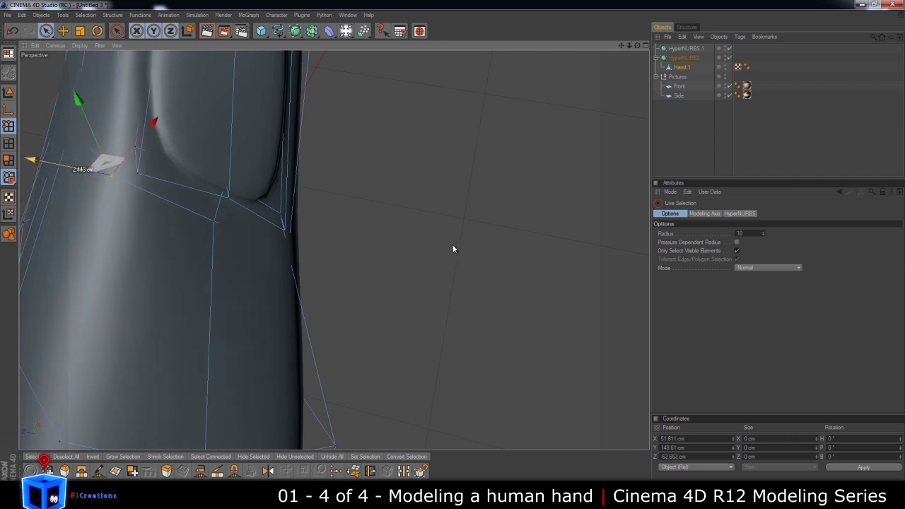
mouse_move(304, 177)
right_mouse_down("alt")
mouse_move(452, 249)
mouse_move(323, 180)
right_mouse_up("alt")
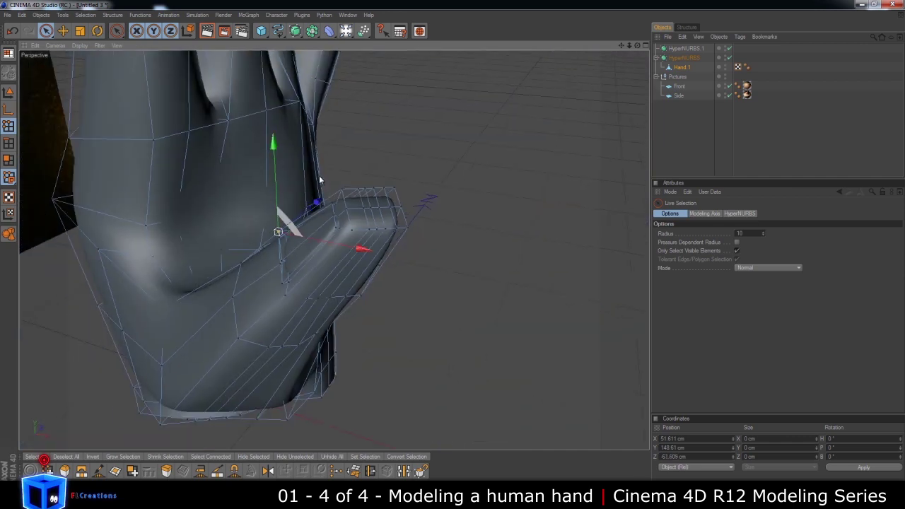
- Raise a fingertip point and shift it along X
left_click(333, 144)
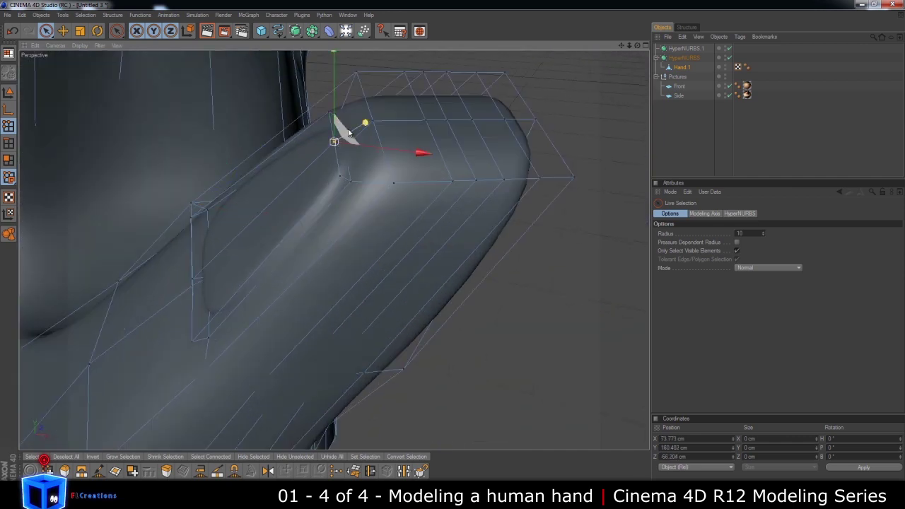
left_click_drag(346, 115, 345, 110)
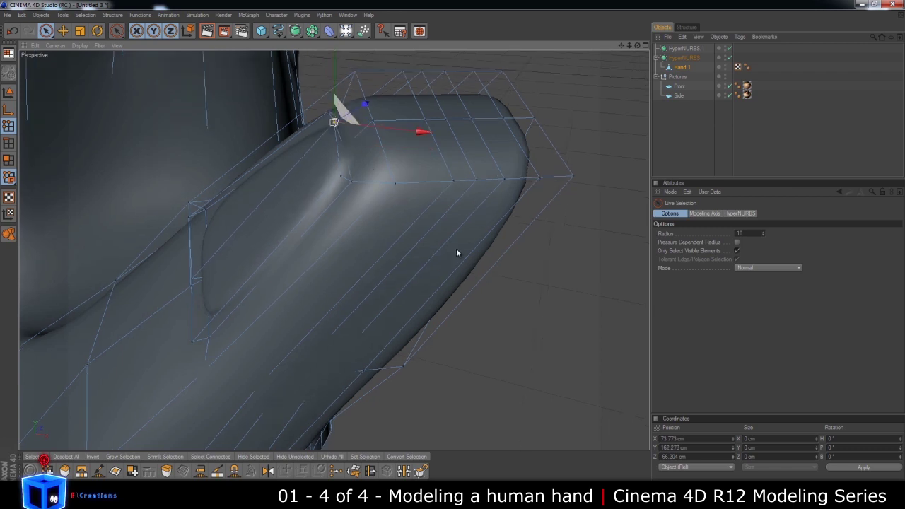
left_click_drag(457, 253, 378, 159, "alt")
left_click_drag(424, 126, 453, 249)
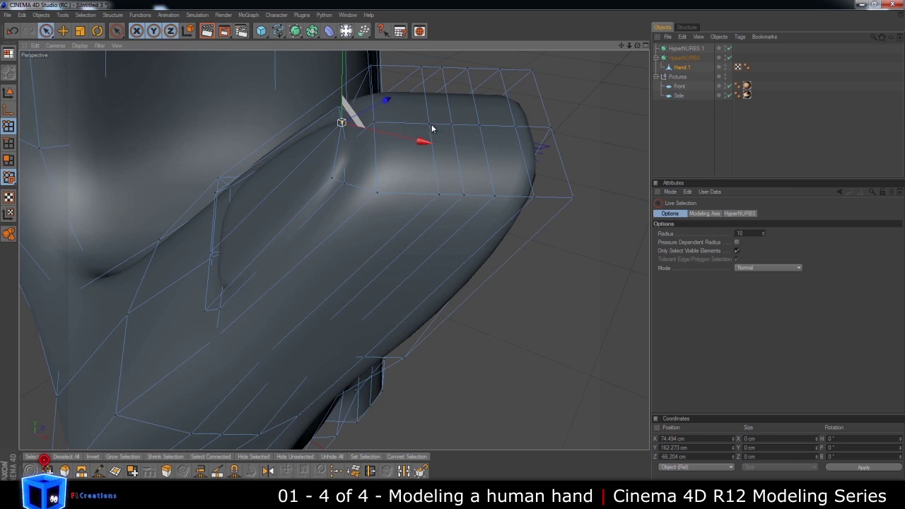
- Lift the fingertip end point and pull both corner points, ending at X 93.149 cm
left_click(479, 128)
left_click_drag(481, 113, 455, 248)
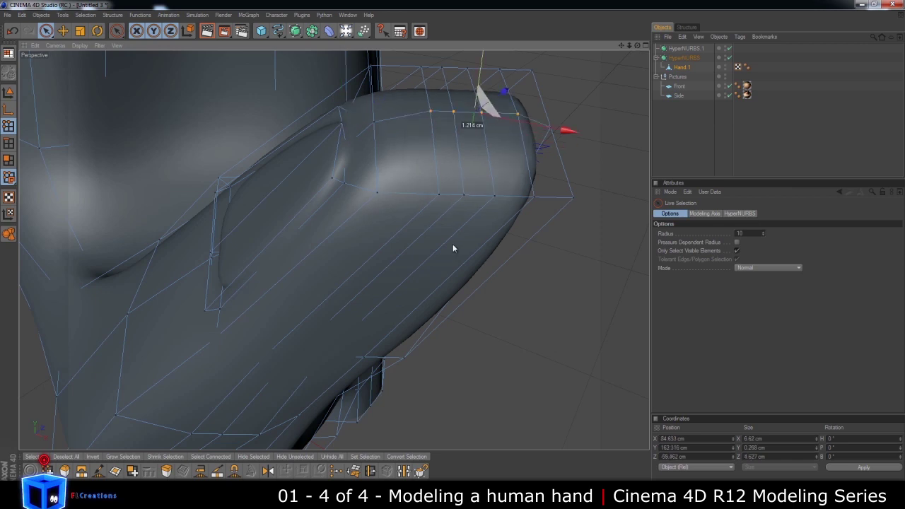
left_click(549, 129)
mouse_move(558, 99)
left_mouse_down()
mouse_move(454, 249)
mouse_move(570, 194)
left_mouse_up()
left_click(574, 202)
mouse_move(586, 145)
left_mouse_down()
mouse_move(626, 258)
mouse_move(454, 250)
left_mouse_up()
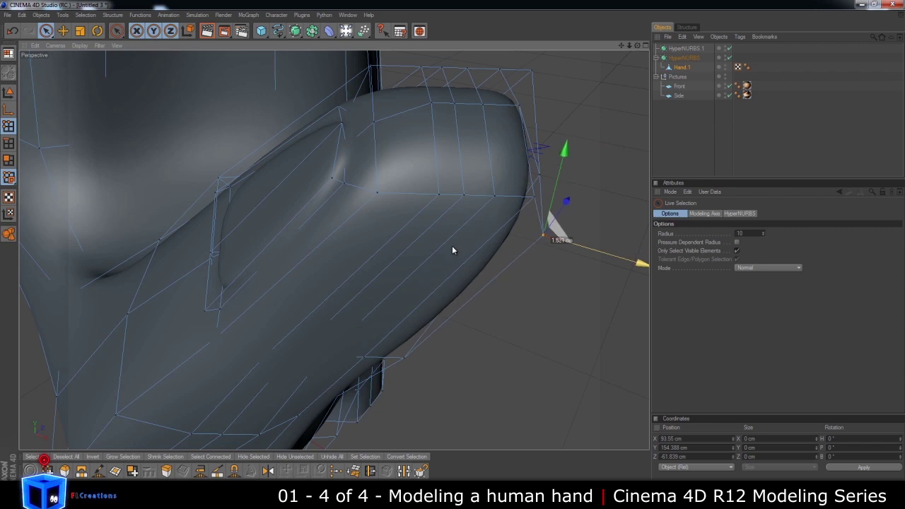
mouse_move(602, 198)
left_mouse_down("alt")
mouse_move(440, 248)
mouse_move(612, 88)
mouse_move(467, 196)
mouse_move(452, 247)
mouse_move(469, 243)
mouse_move(458, 263)
mouse_move(493, 303)
left_mouse_up("alt")
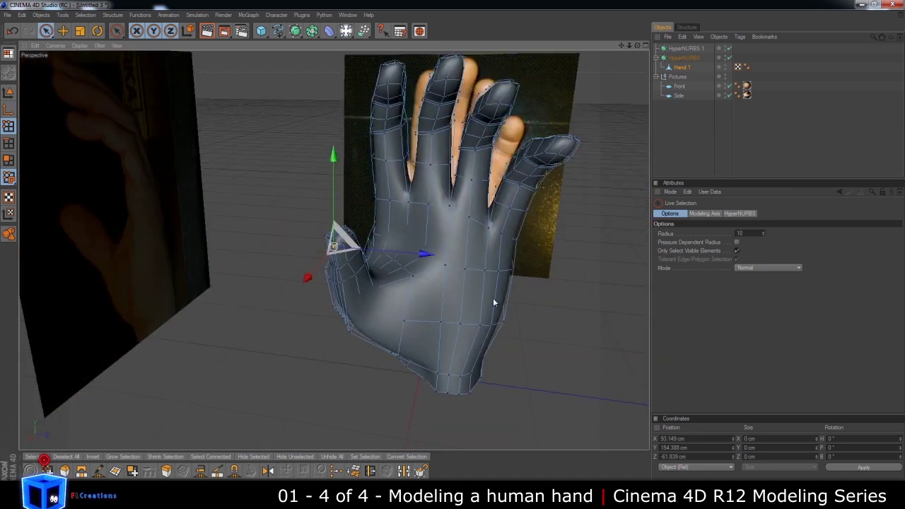
- Move a palm point along X and Z, and widen the back of the hand along X
left_click(439, 245)
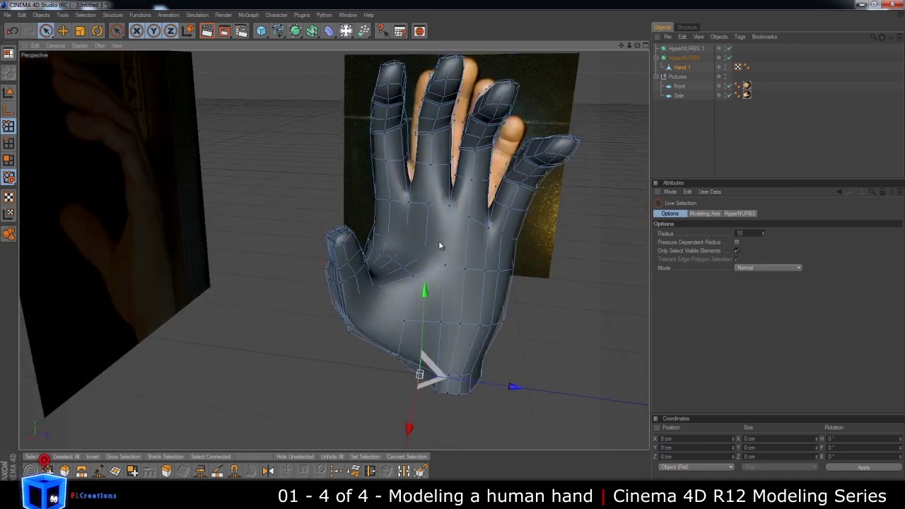
scroll(438, 240, "up", 3)
left_click(443, 258)
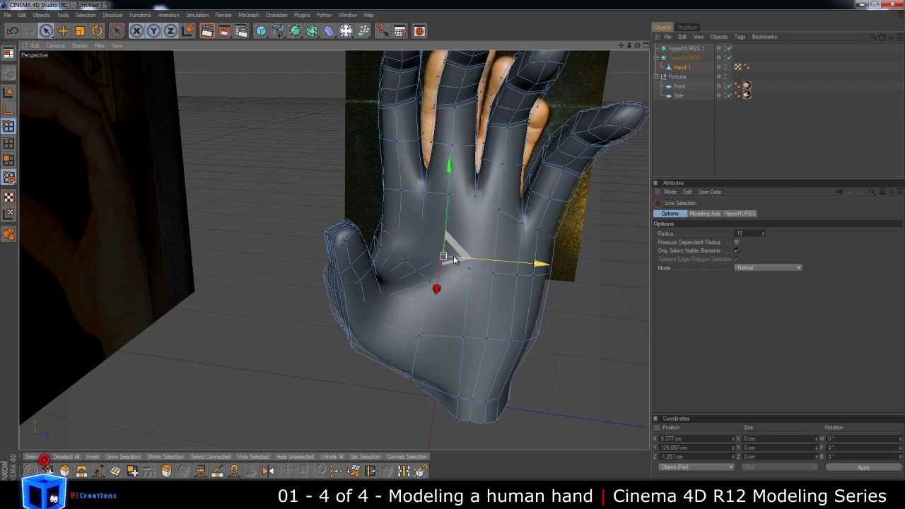
left_click_drag(453, 250, 452, 249)
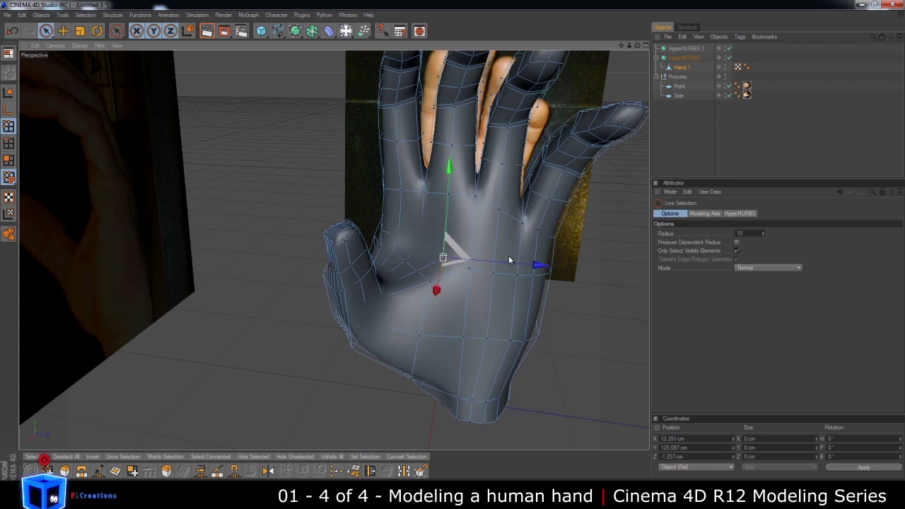
mouse_move(503, 266)
left_mouse_down()
mouse_move(406, 237)
mouse_move(391, 256)
mouse_move(454, 248)
mouse_move(374, 235)
left_mouse_up()
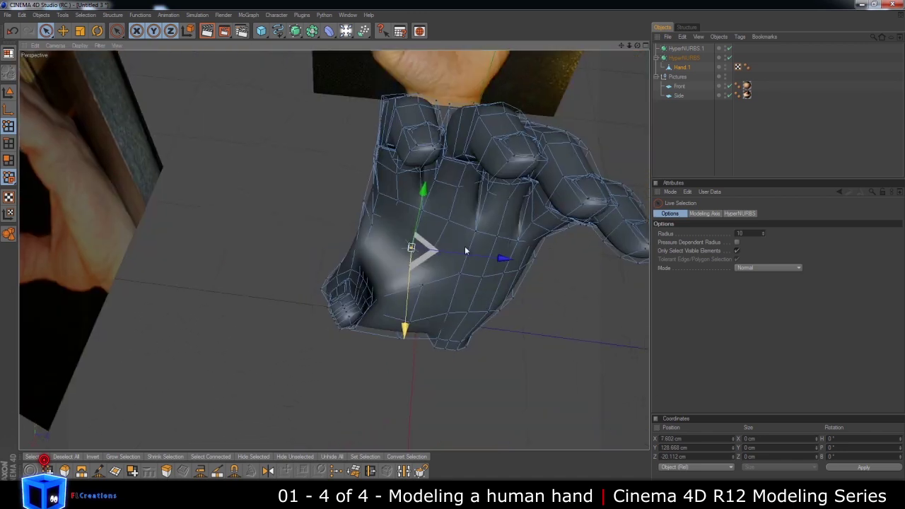
left_click(391, 248)
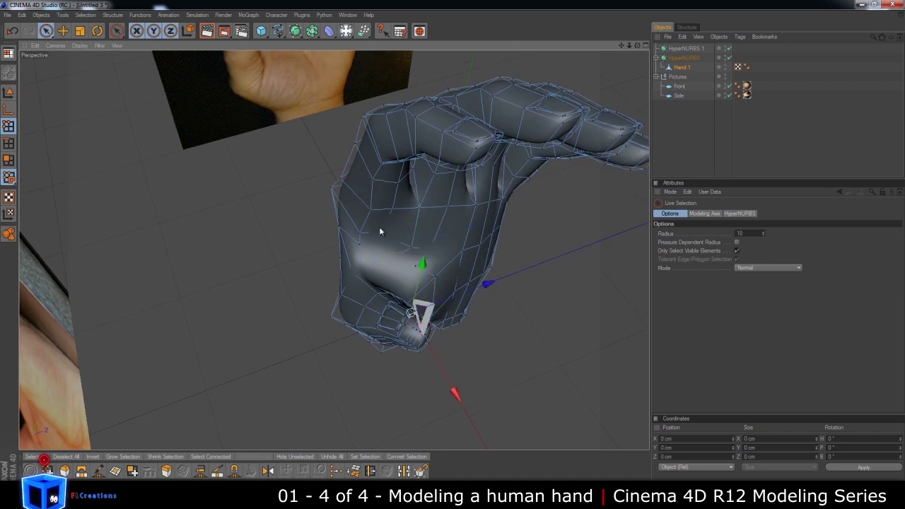
left_click(389, 234)
mouse_move(421, 304)
left_mouse_down()
mouse_move(454, 249)
mouse_move(373, 272)
mouse_move(462, 231)
mouse_move(453, 248)
left_mouse_up()
- Pull two lower wrist points along X, one ending at X -10.916 cm
left_click(359, 275)
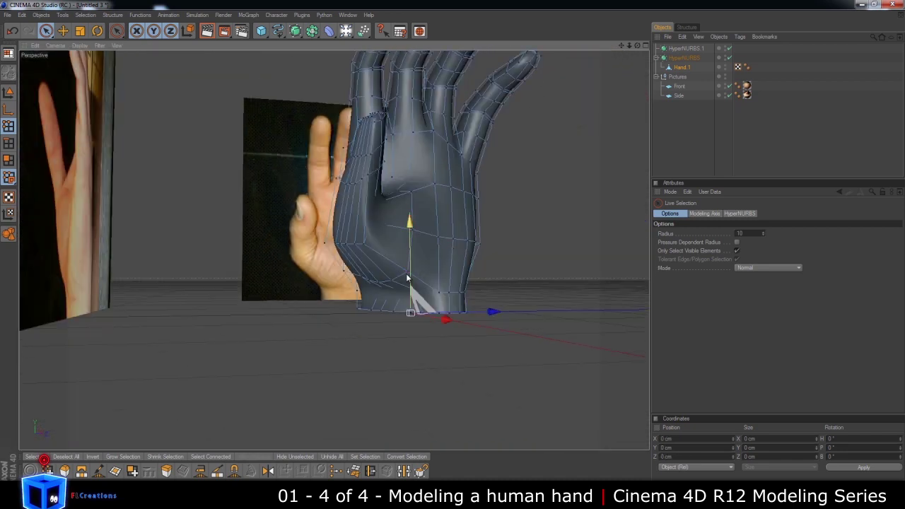
mouse_move(407, 278)
left_mouse_down("alt")
mouse_move(455, 250)
mouse_move(345, 238)
left_mouse_up("alt")
mouse_move(450, 179)
left_mouse_down("alt")
mouse_move(440, 250)
mouse_move(479, 245)
mouse_move(457, 242)
mouse_move(449, 254)
mouse_move(445, 243)
mouse_move(455, 249)
left_mouse_up("alt")
left_click_drag(323, 299, 261, 283, "alt")
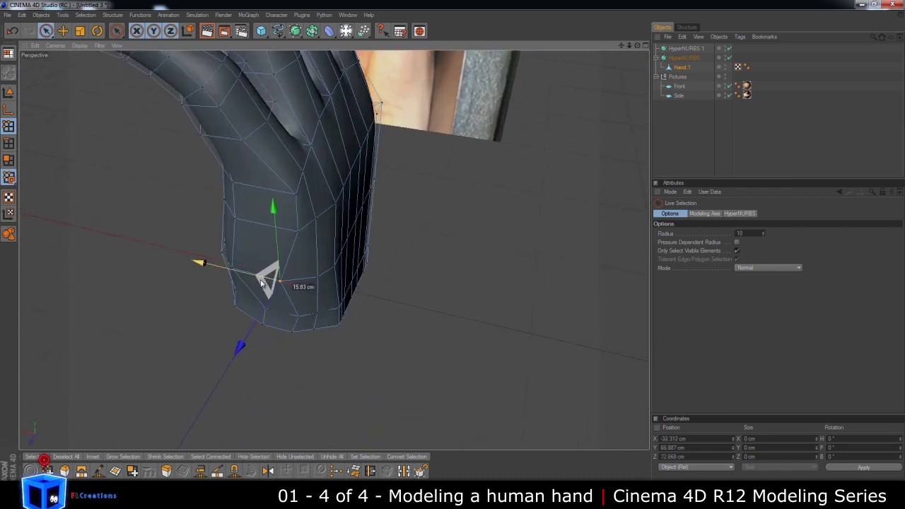
left_click(301, 324)
mouse_move(265, 314)
left_mouse_down()
mouse_move(453, 249)
mouse_move(250, 271)
left_mouse_up()
left_click(236, 266)
left_click_drag(174, 256, 175, 255)
- Reposition wrist edge points to X -16.439, Y -77.577 cm and check against the side photo
left_click_drag(453, 249, 157, 296, "alt")
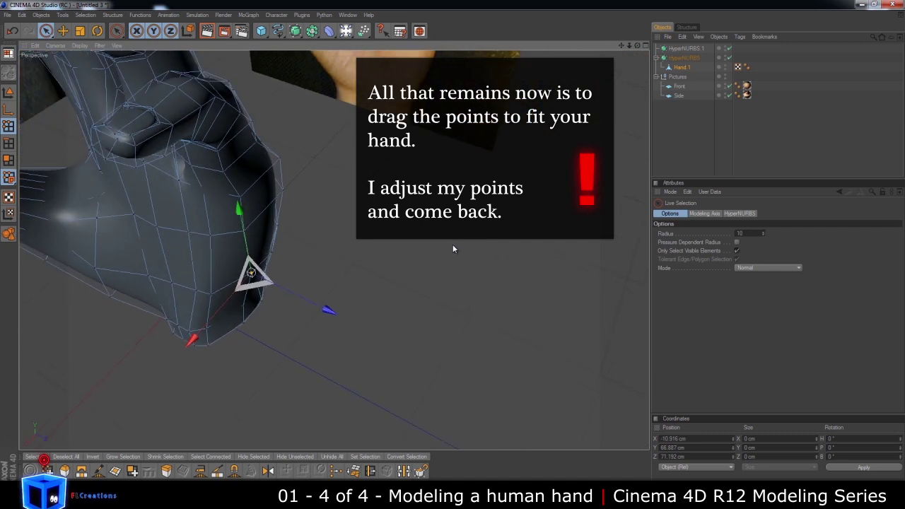
left_click(210, 293)
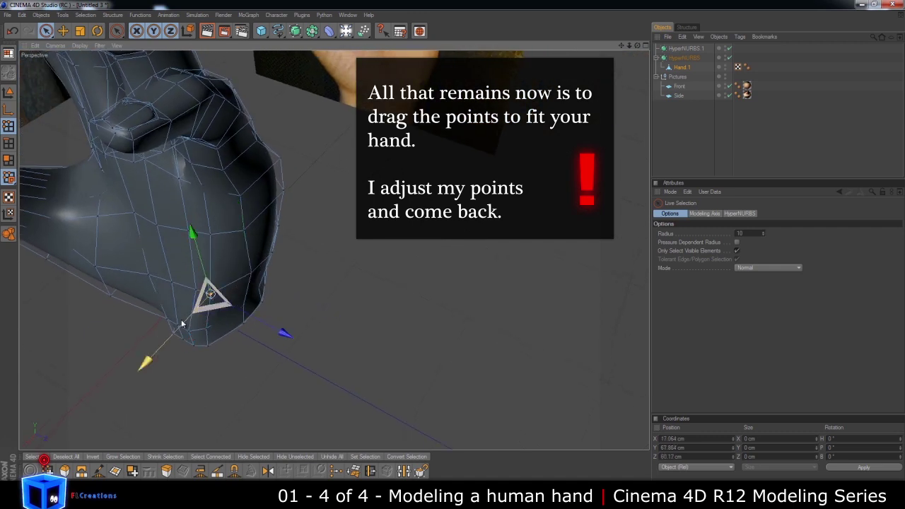
left_click_drag(205, 301, 185, 356)
left_click(207, 330)
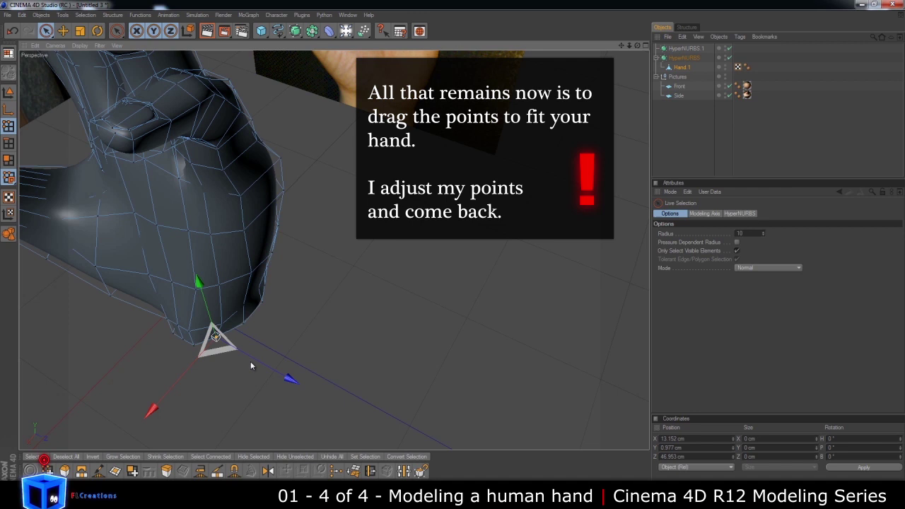
mouse_move(257, 358)
left_mouse_down("alt")
mouse_move(155, 338)
mouse_move(454, 246)
left_mouse_up("alt")
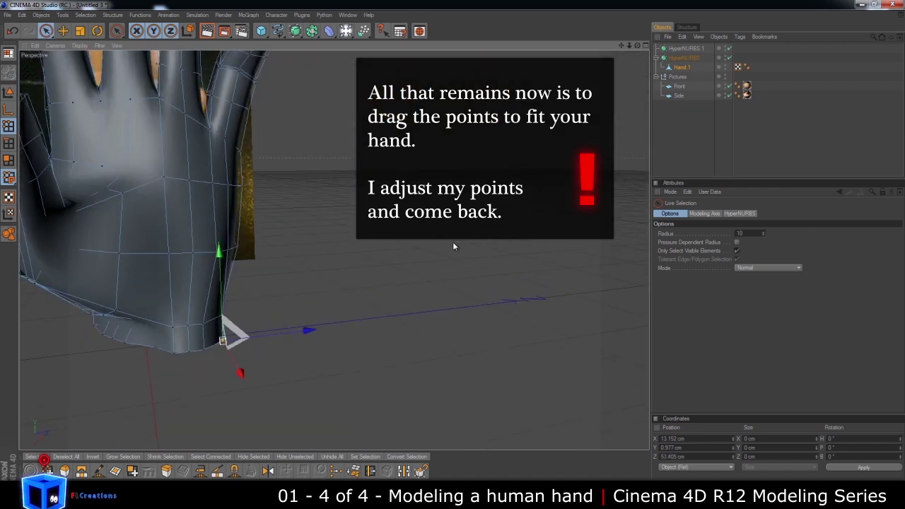
left_click(154, 353)
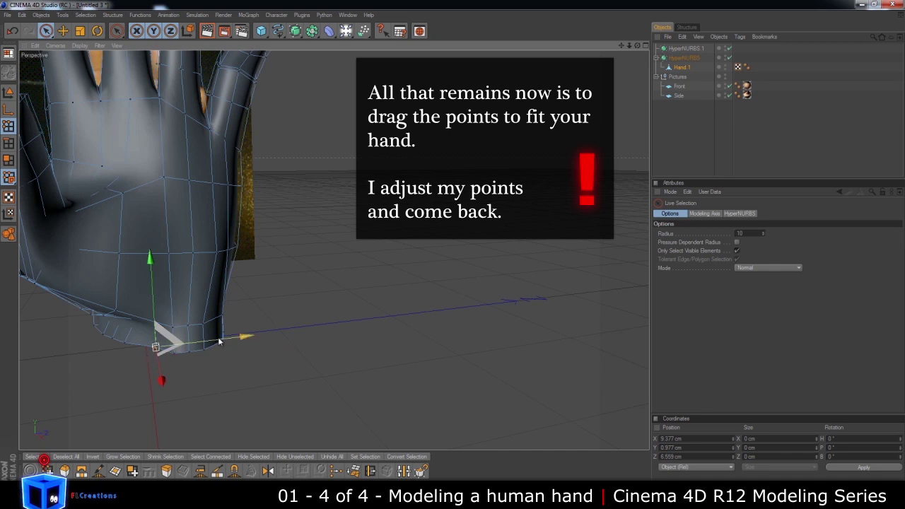
mouse_move(201, 339)
left_mouse_down("alt")
mouse_move(460, 250)
mouse_move(169, 326)
left_mouse_up("alt")
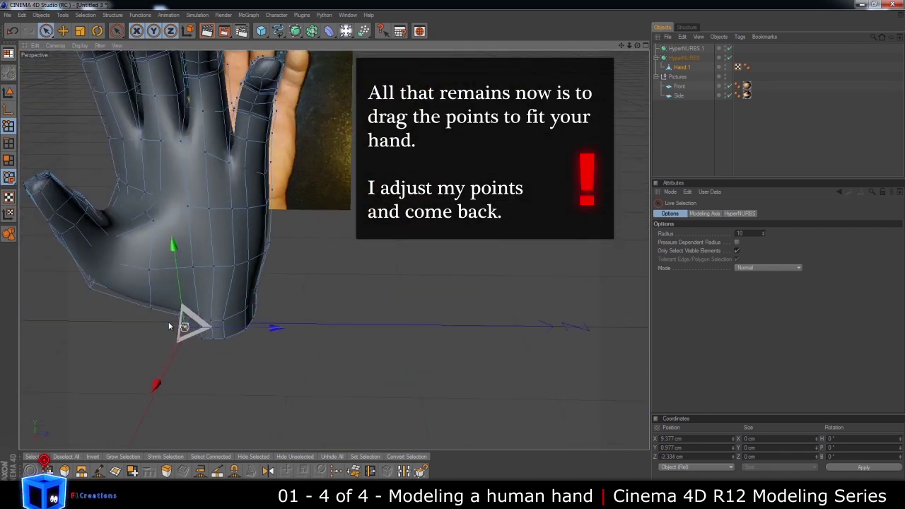
mouse_move(141, 264)
left_mouse_down("alt")
mouse_move(465, 251)
mouse_move(181, 260)
left_mouse_up("alt")
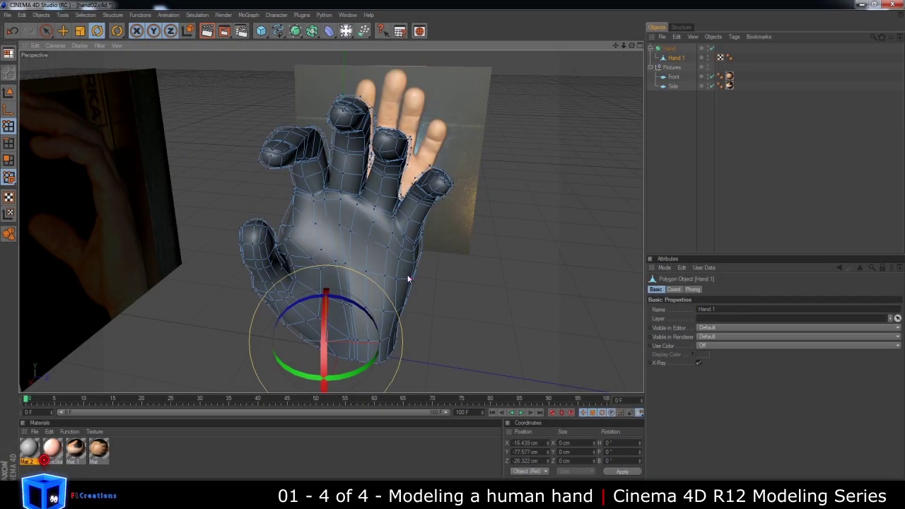
mouse_move(408, 280)
left_mouse_down("alt")
mouse_move(461, 251)
mouse_move(435, 266)
mouse_move(439, 247)
mouse_move(454, 248)
left_mouse_up("alt")
mouse_move(330, 156)
left_mouse_down("alt")
mouse_move(455, 250)
mouse_move(330, 182)
left_mouse_up("alt")
- Lower an index finger point with the Move tool, to X -38.324, Y 150.772 cm
scroll(328, 182, "up", 3)
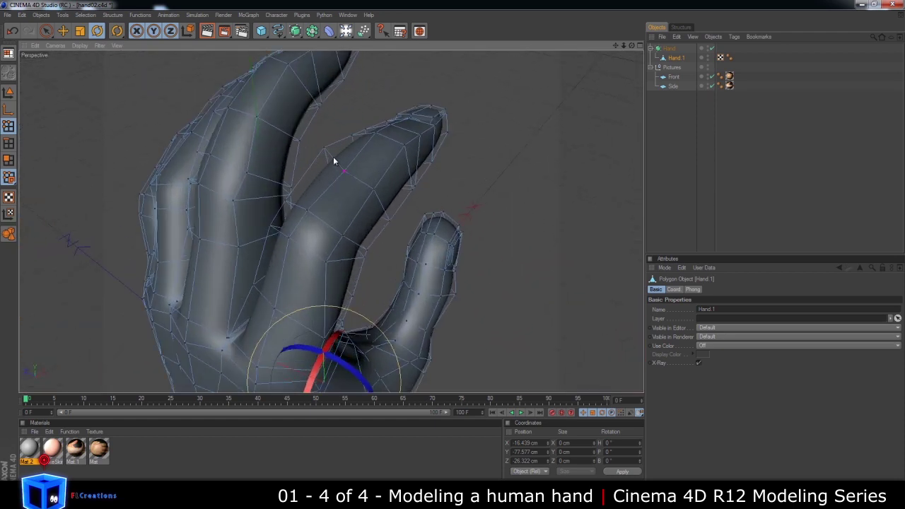
left_click(64, 31)
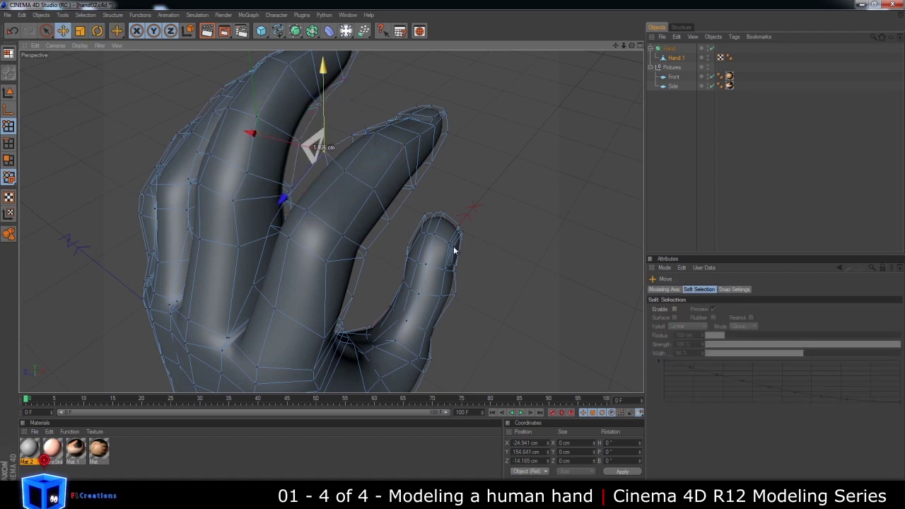
mouse_move(343, 175)
left_mouse_down()
mouse_move(341, 143)
mouse_move(457, 248)
mouse_move(409, 260)
left_mouse_up()
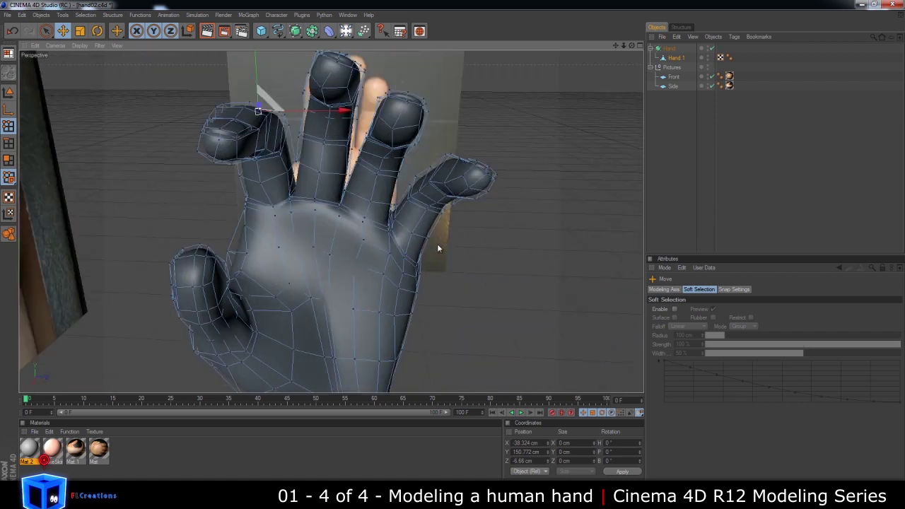
- Activate Loop Selection (U, L) and Edges mode, with the finger roots in view
key("u")
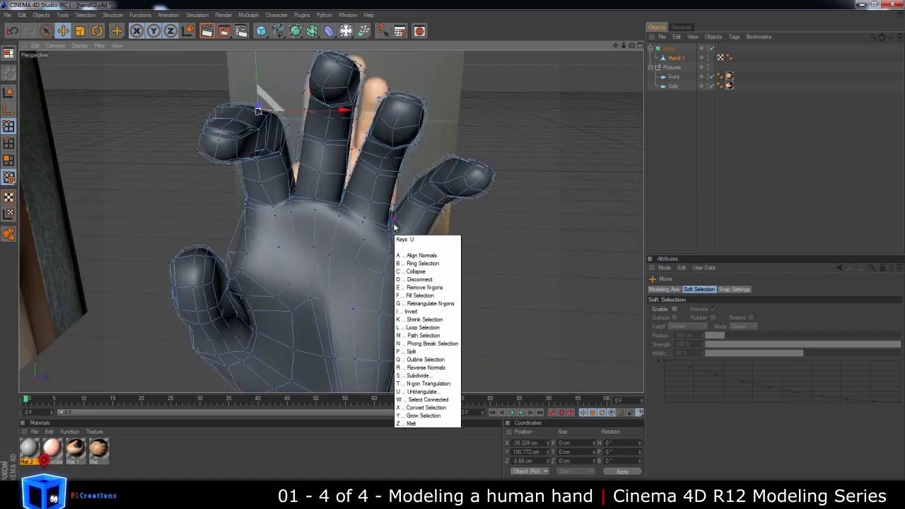
key("l")
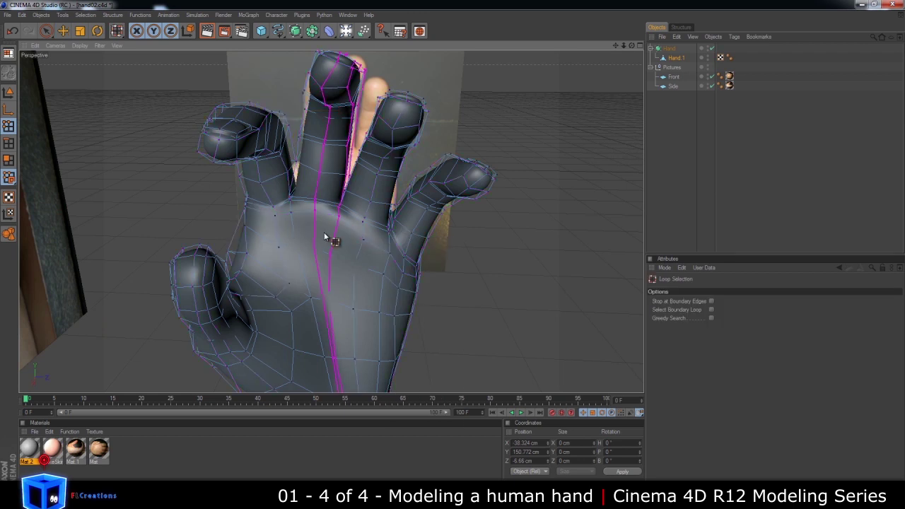
scroll(325, 237, "up", 3)
scroll(328, 239, "up", 3)
left_click_drag(383, 255, 454, 249, "alt")
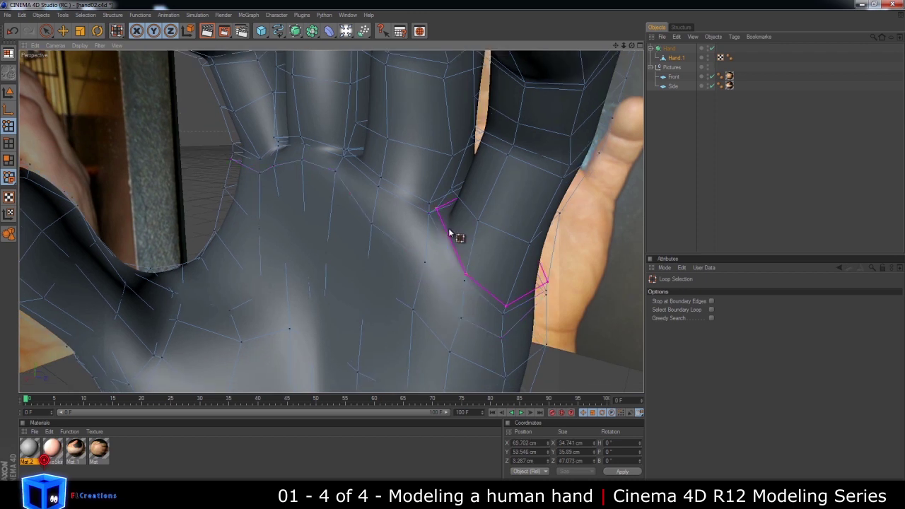
mouse_move(375, 238)
left_mouse_down("alt")
mouse_move(461, 253)
mouse_move(454, 249)
left_mouse_up("alt")
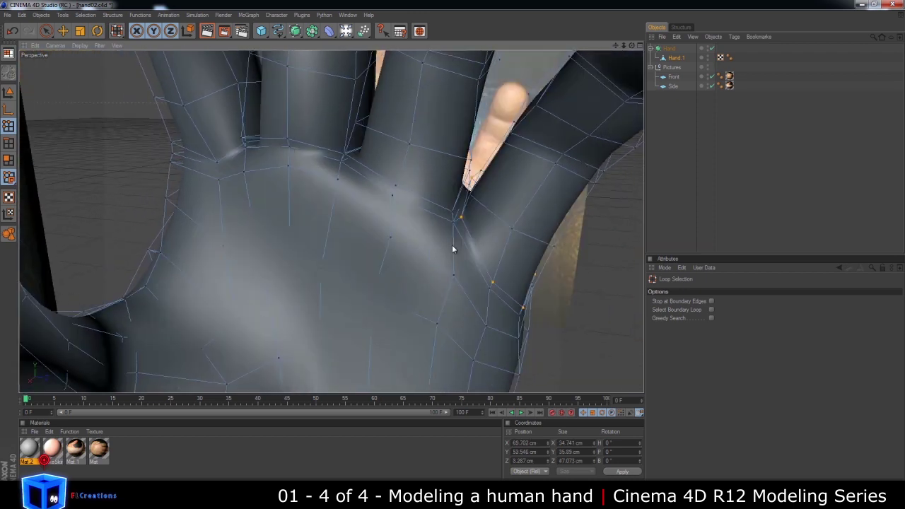
left_click(8, 144)
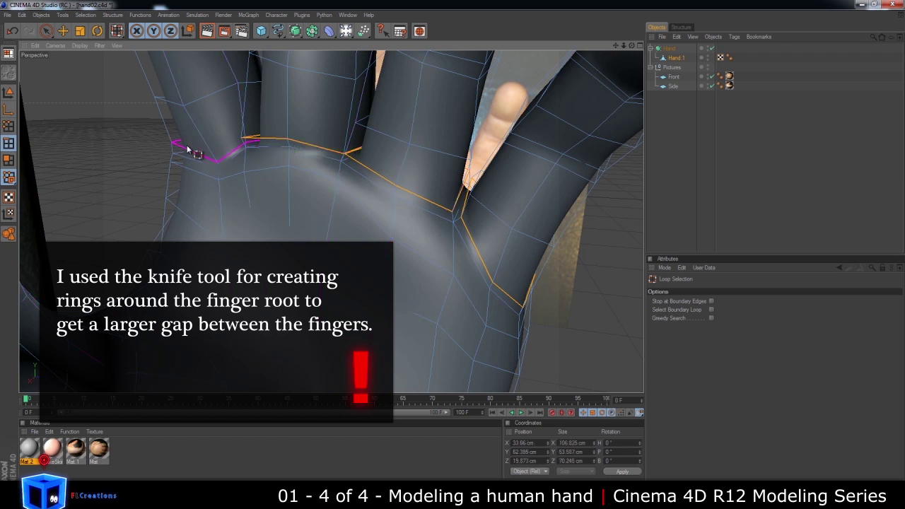
- Loop-select the knife-cut edge ring below the fingers, inspect it, then zoom out
mouse_move(181, 157)
left_mouse_down("alt")
mouse_move(464, 252)
mouse_move(440, 250)
mouse_move(452, 249)
left_mouse_up("alt")
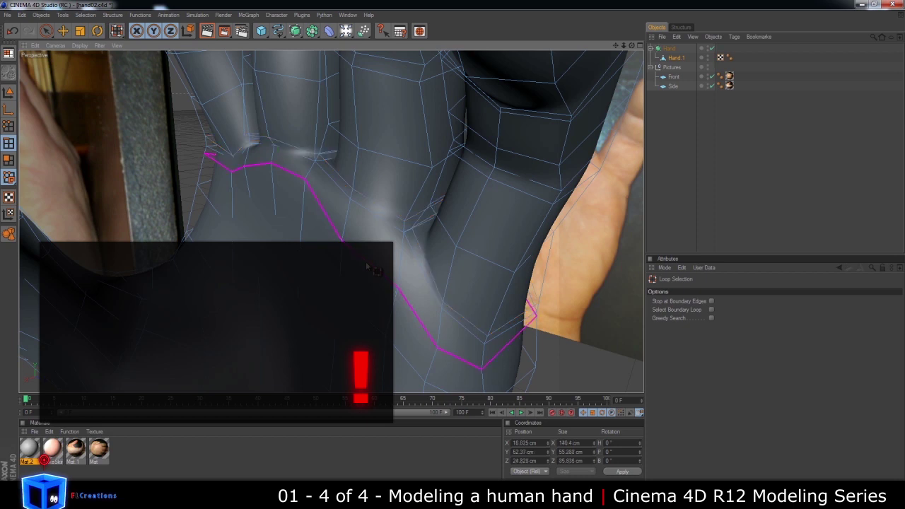
left_click(355, 254)
left_click_drag(355, 254, 454, 251, "alt")
left_click_drag(380, 227, 454, 250, "alt")
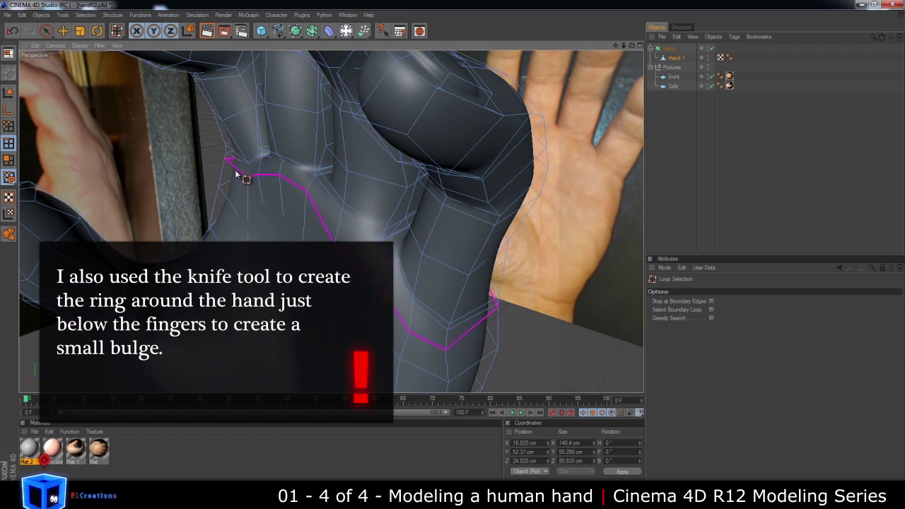
scroll(362, 308, "down", 5)
mouse_move(455, 251)
left_mouse_down("alt")
mouse_move(466, 249)
mouse_move(447, 258)
mouse_move(443, 249)
mouse_move(453, 248)
left_mouse_up("alt")
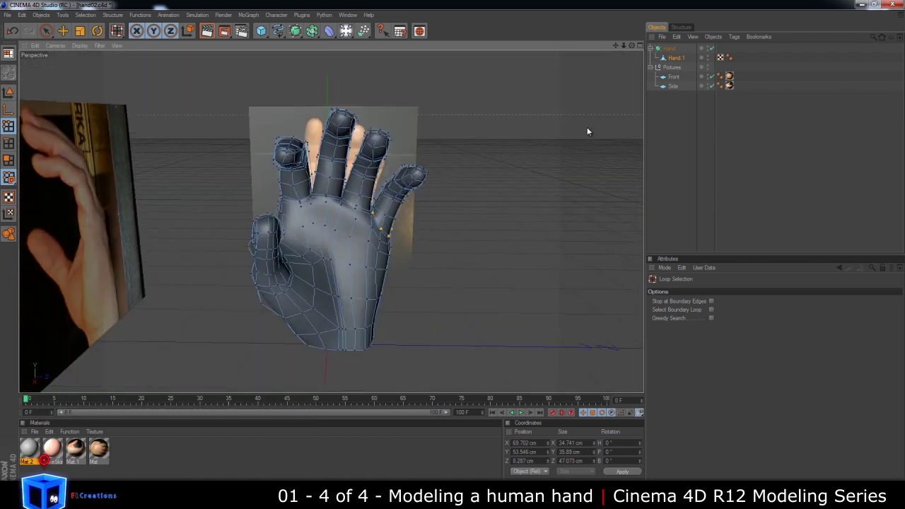
- Deselect the Hand HyperNURBS and orbit around the smooth-shaded five-fingered hand
left_click(672, 49)
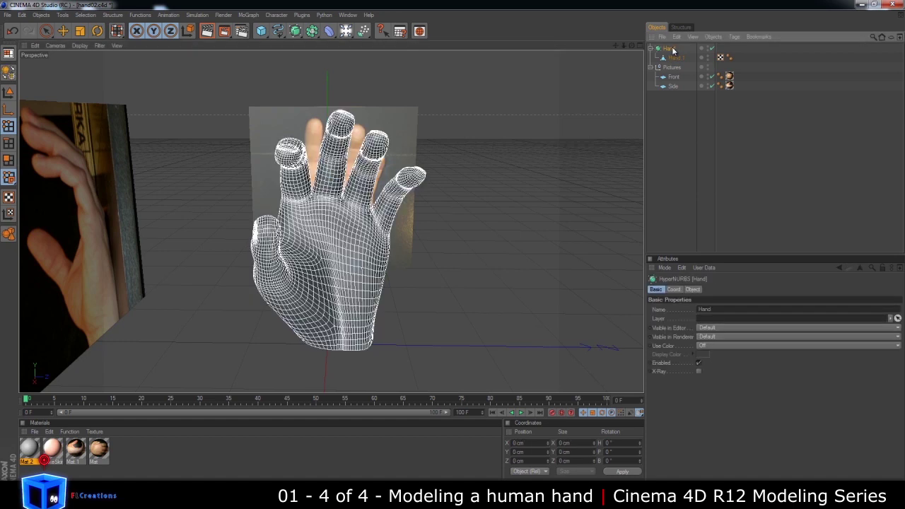
left_click(668, 160)
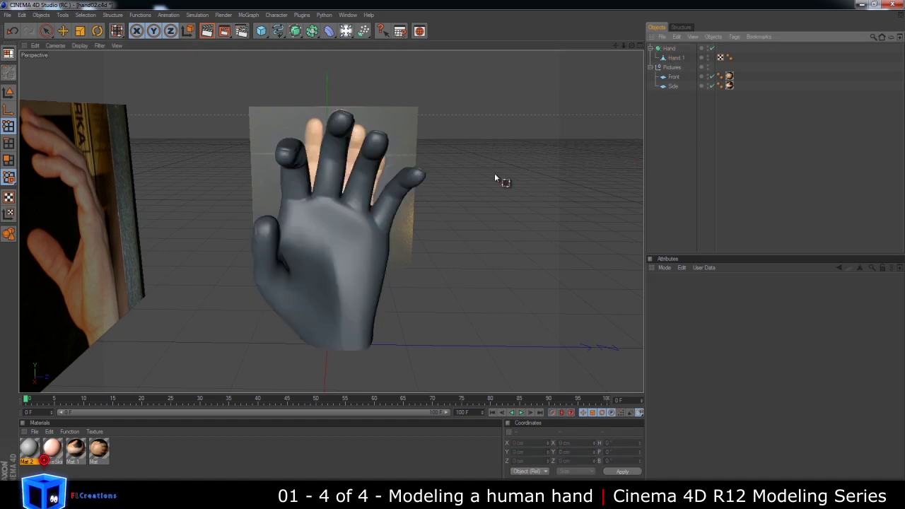
mouse_move(465, 265)
left_mouse_down("alt")
mouse_move(446, 246)
mouse_move(436, 253)
mouse_move(483, 248)
mouse_move(495, 226)
mouse_move(457, 253)
mouse_move(436, 245)
mouse_move(466, 249)
mouse_move(442, 251)
mouse_move(454, 249)
left_mouse_up("alt")
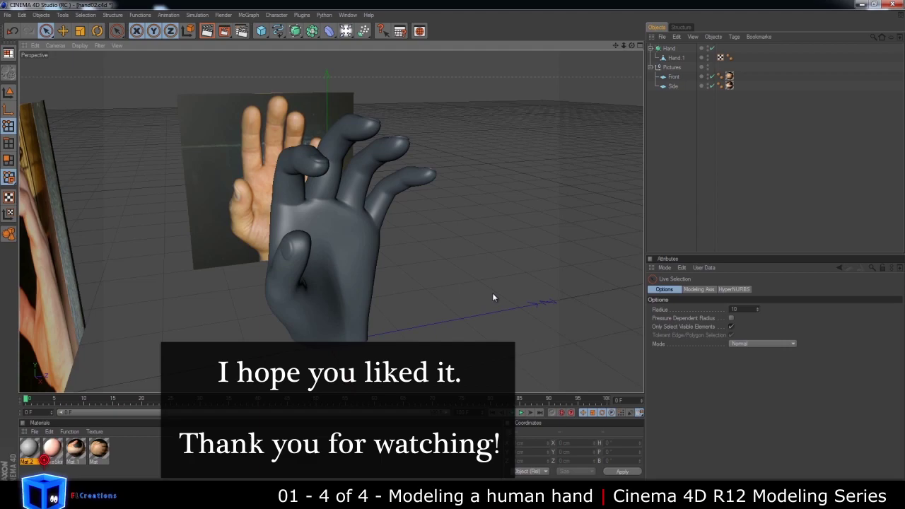